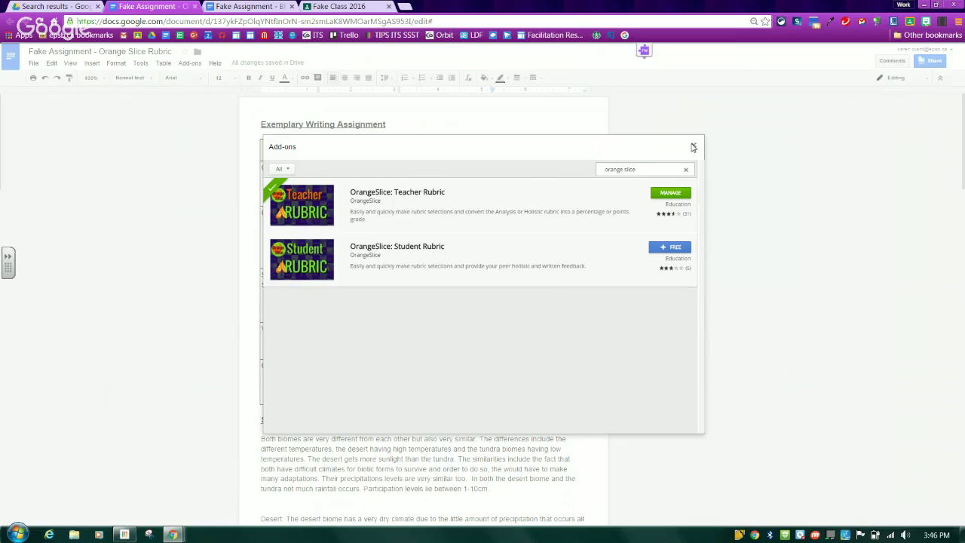
- Close the add-on store and start Score Rubric - Early Release from the OrangeSlice: Teacher Rubric add-on
{"action": "left_click", "coordinate": [693, 147]}
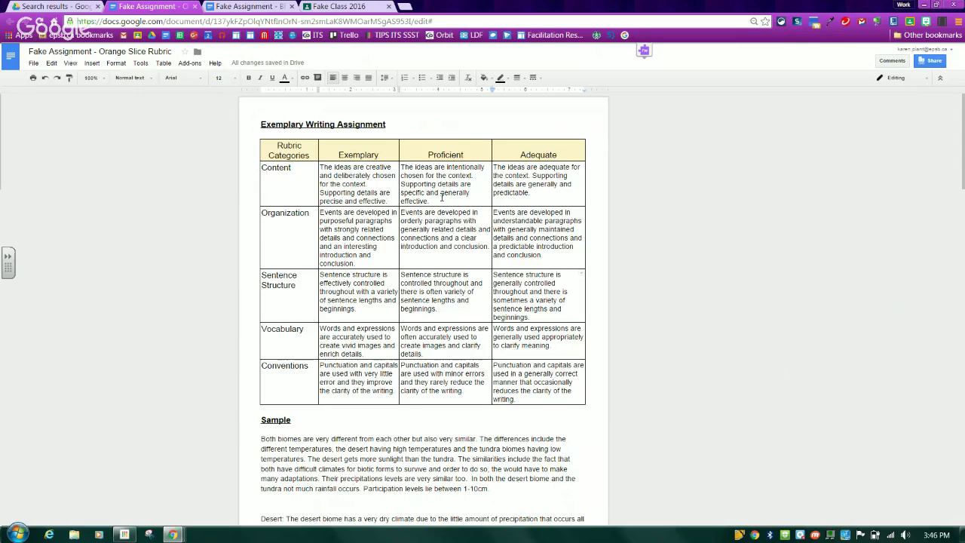
{"action": "left_click", "coordinate": [184, 64]}
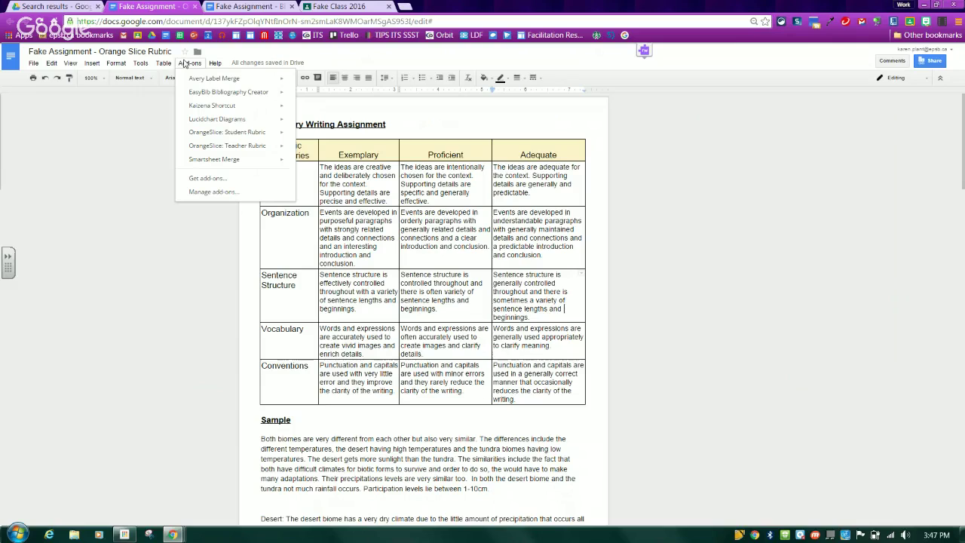
{"action": "mouse_move", "coordinate": [245, 146]}
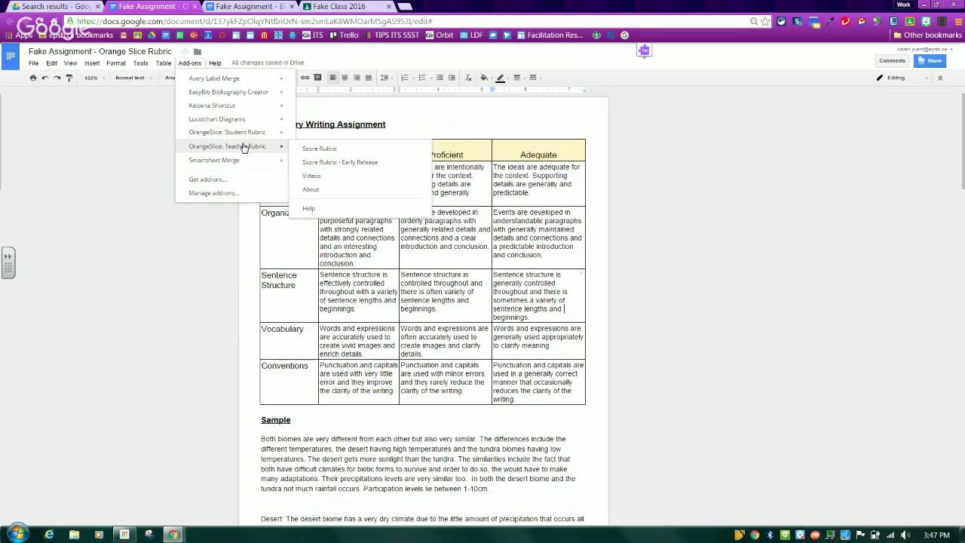
{"action": "left_click", "coordinate": [407, 162]}
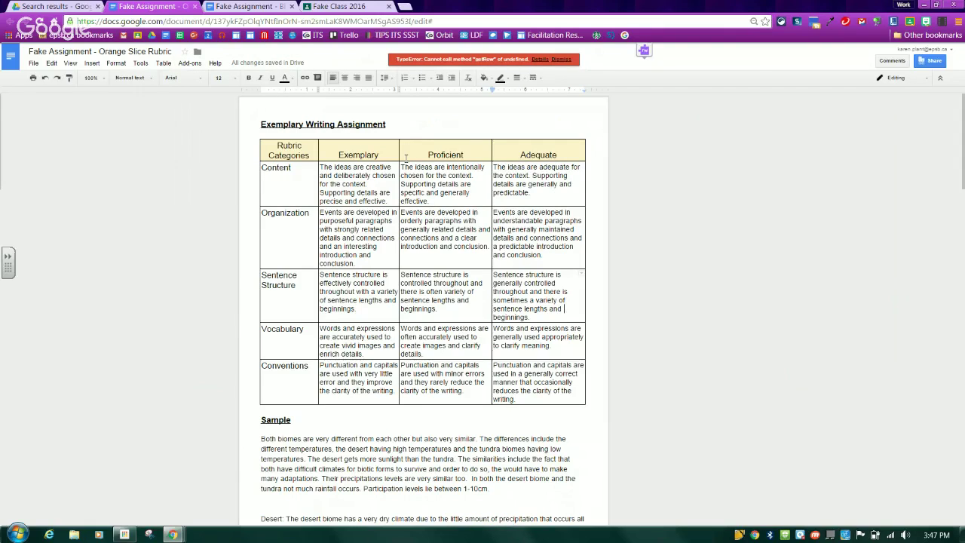
{"action": "left_click", "coordinate": [561, 58]}
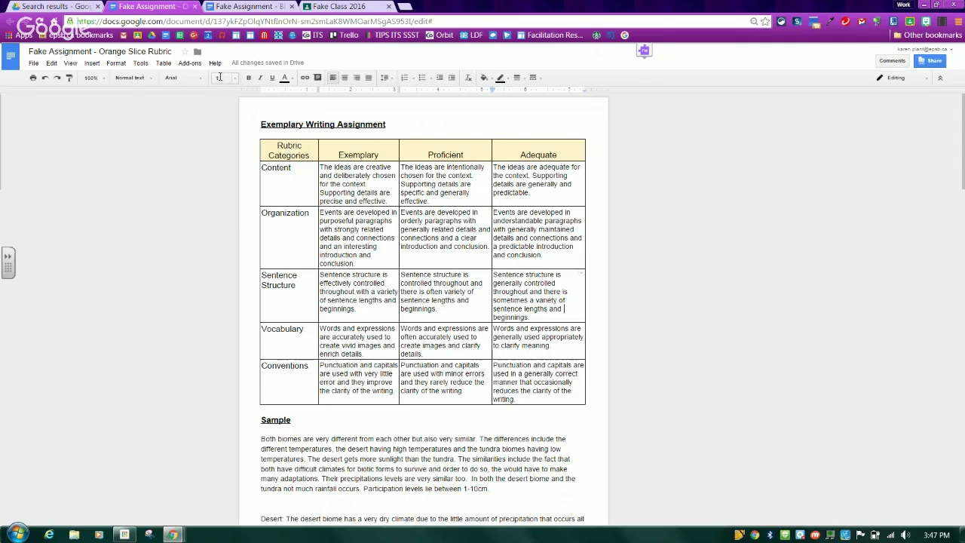
{"action": "left_click", "coordinate": [187, 63]}
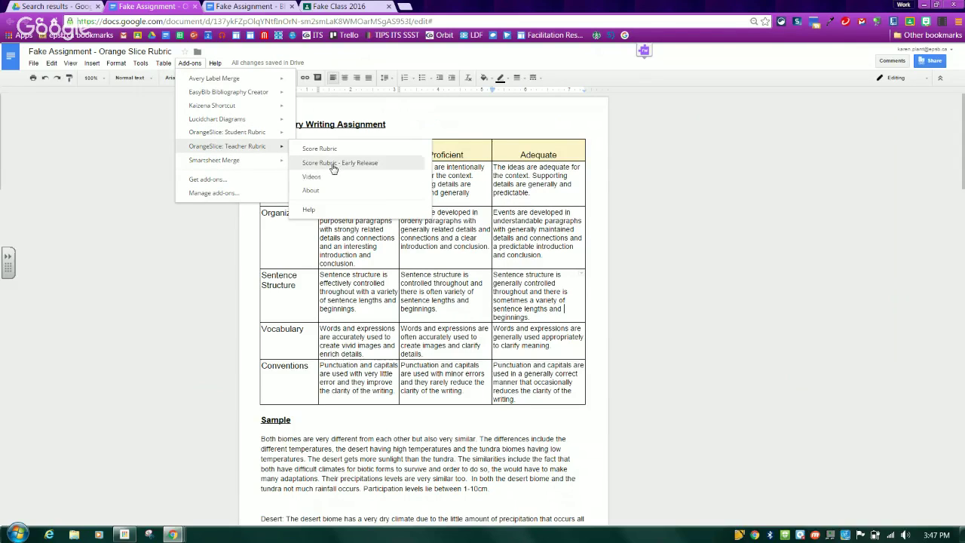
{"action": "left_click", "coordinate": [332, 162]}
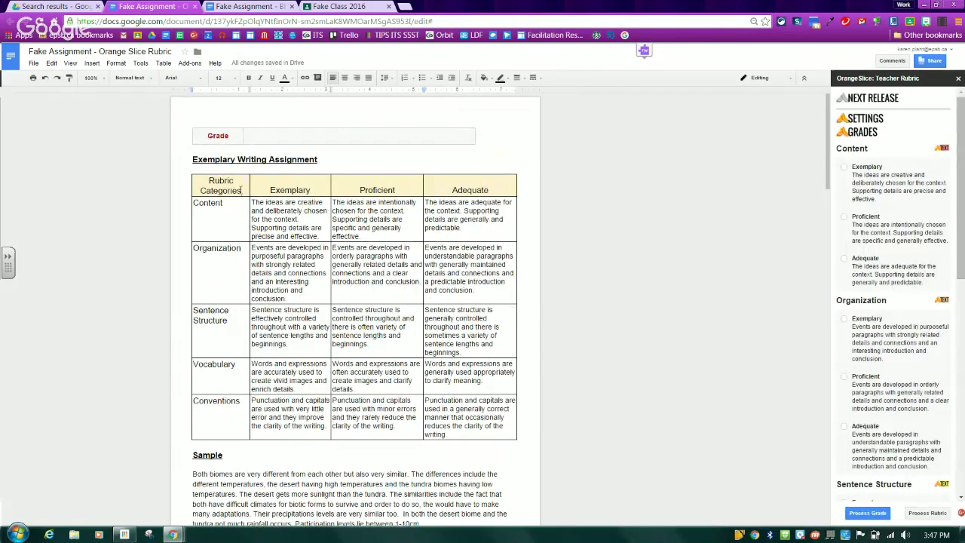
- Bold the "Rubric Categories" heading in the first cell of the rubric table
{"action": "left_click_drag", "start_coordinate": [241, 192], "coordinate": [208, 180]}
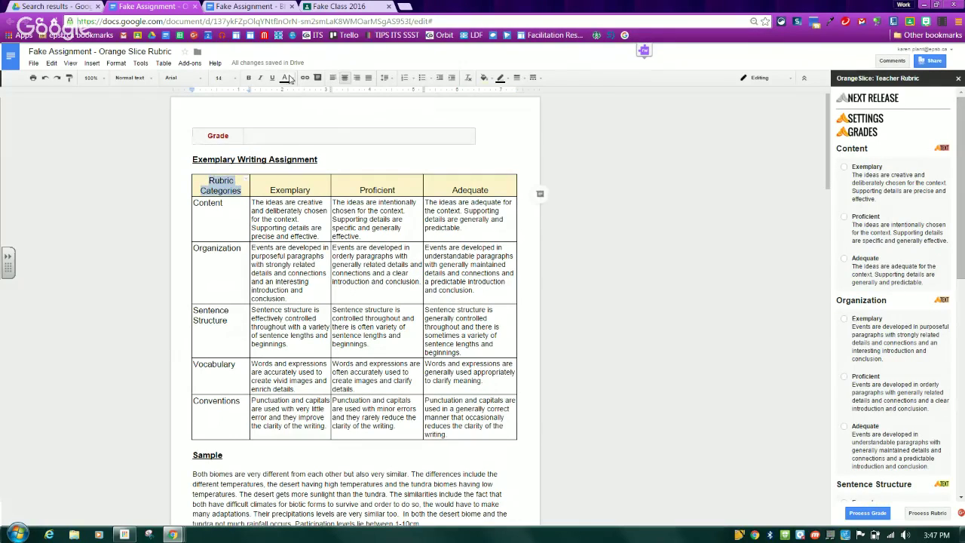
{"action": "left_click", "coordinate": [248, 79]}
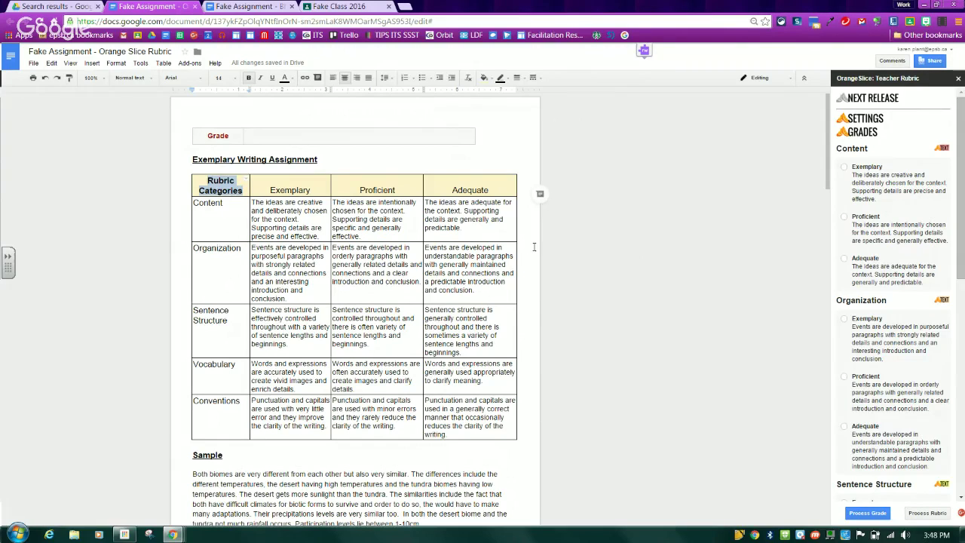
{"action": "left_click", "coordinate": [380, 450]}
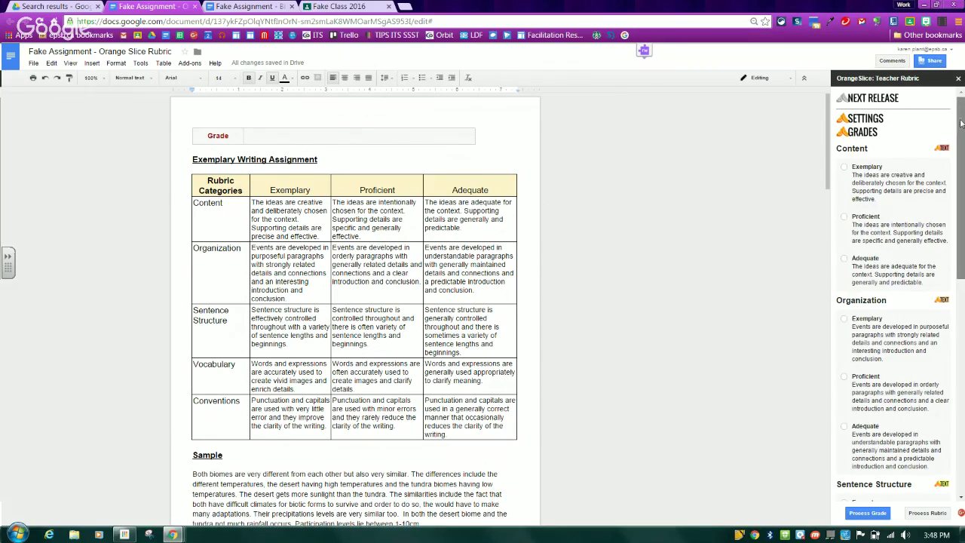
- Review the Teacher Rubric settings and grade categories, along with the sample writing below the rubric
{"action": "left_click_drag", "start_coordinate": [960, 123], "coordinate": [961, 122]}
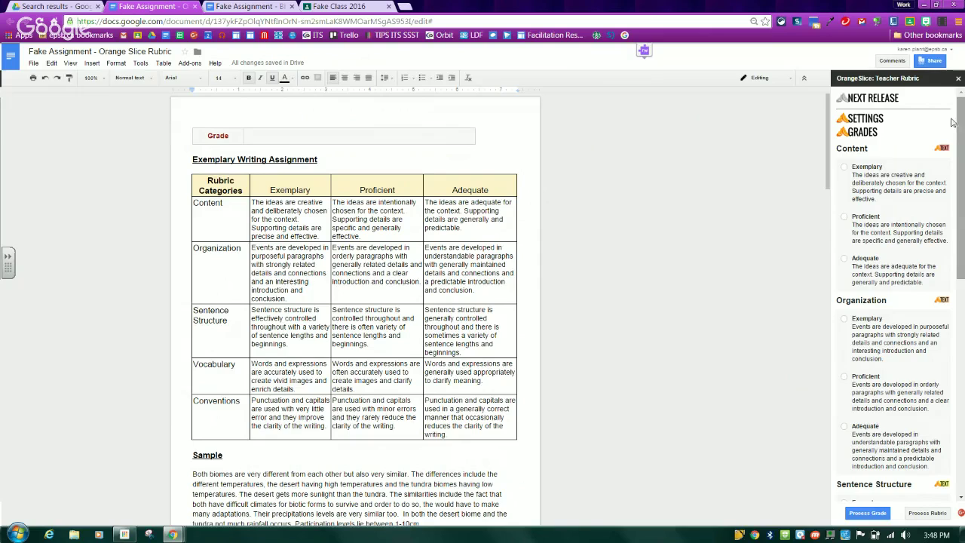
{"action": "left_click", "coordinate": [870, 124]}
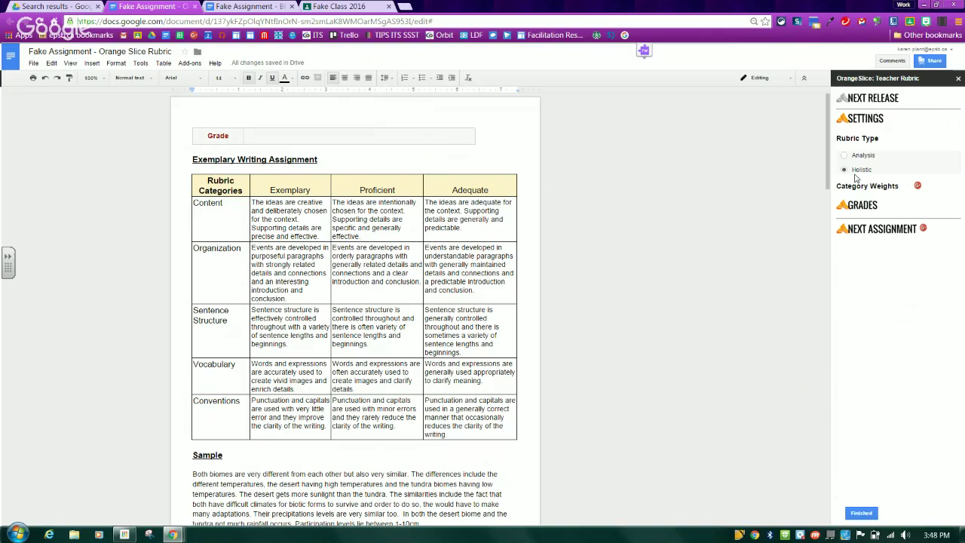
{"action": "left_click", "coordinate": [865, 206]}
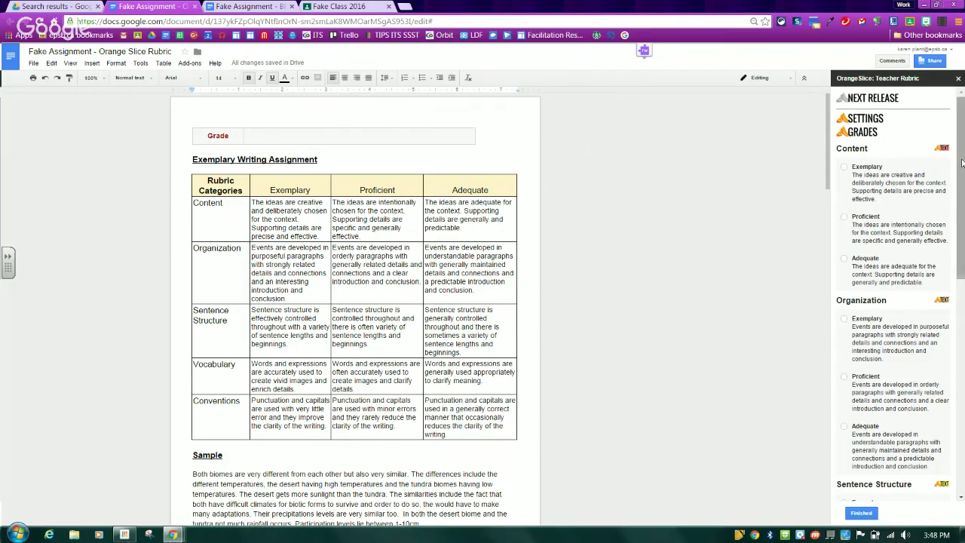
{"action": "left_click_drag", "start_coordinate": [961, 163], "coordinate": [962, 172]}
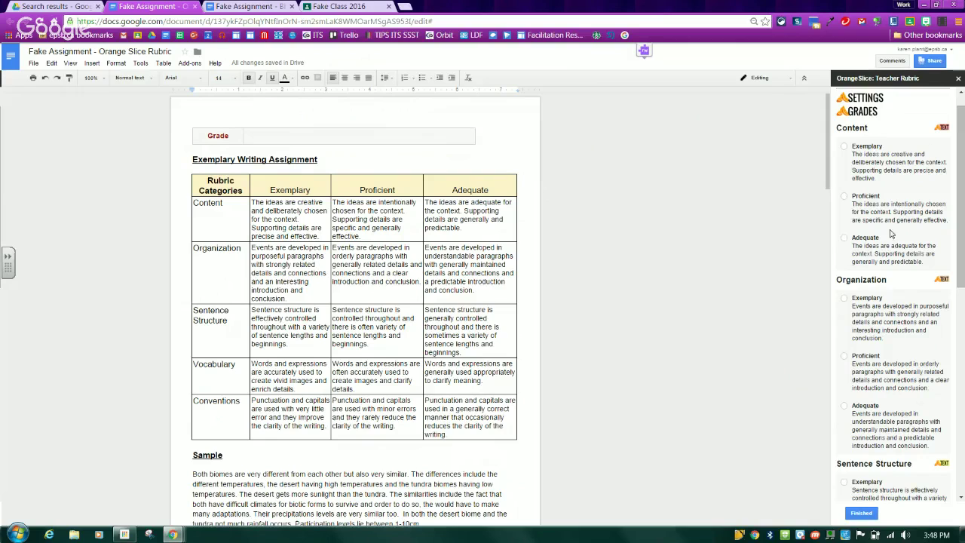
{"action": "left_click_drag", "start_coordinate": [957, 228], "coordinate": [963, 444]}
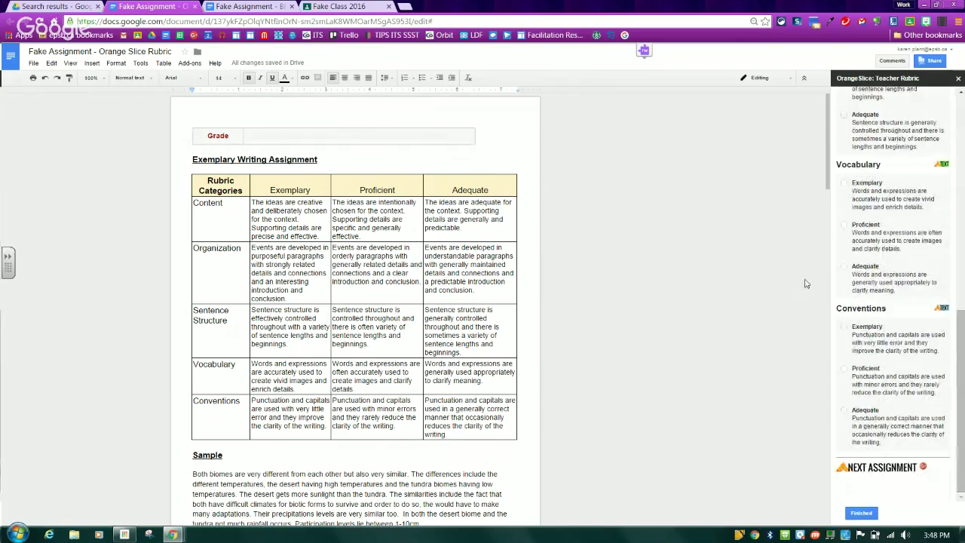
{"action": "left_click_drag", "start_coordinate": [829, 173], "coordinate": [829, 247]}
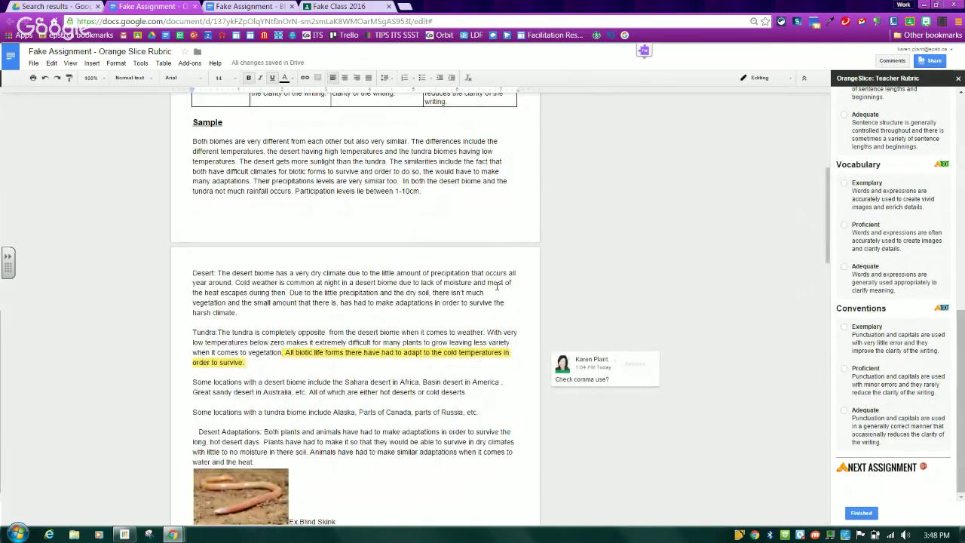
{"action": "left_click_drag", "start_coordinate": [484, 294], "coordinate": [444, 283]}
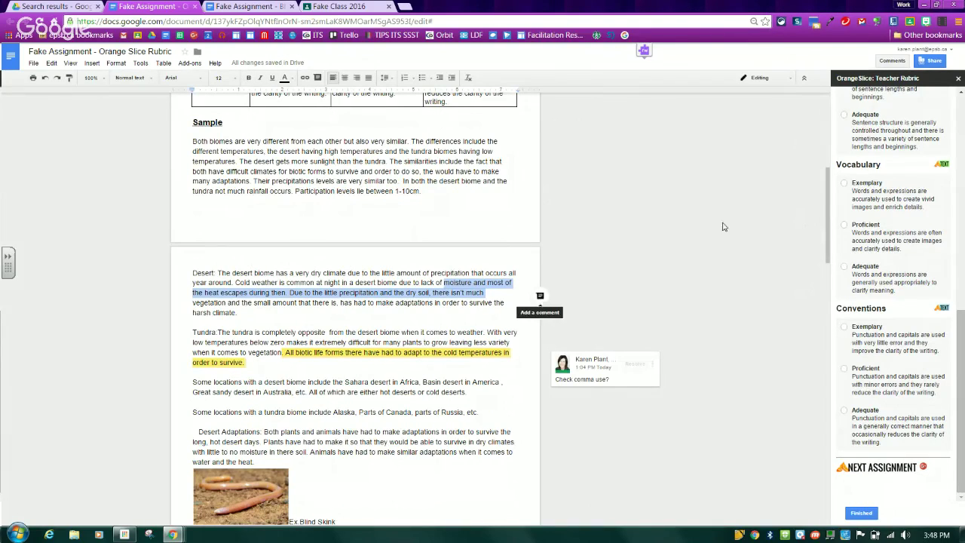
{"action": "left_click_drag", "start_coordinate": [828, 194], "coordinate": [817, 162]}
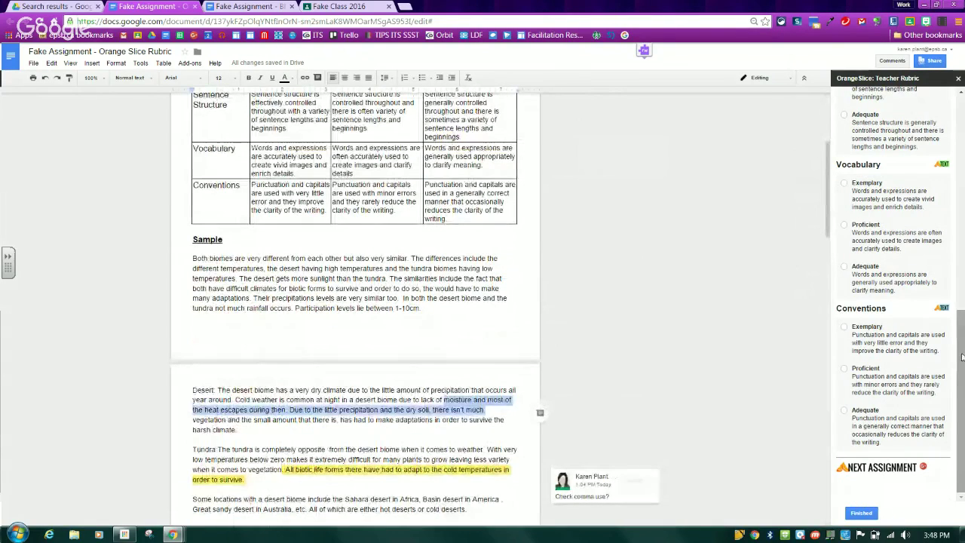
- Grade Content, Vocabulary and Conventions as Proficient, Organization as Exemplary and Sentence Structure as Adequate, then finish and process the grade
{"action": "left_click_drag", "start_coordinate": [962, 356], "coordinate": [963, 144]}
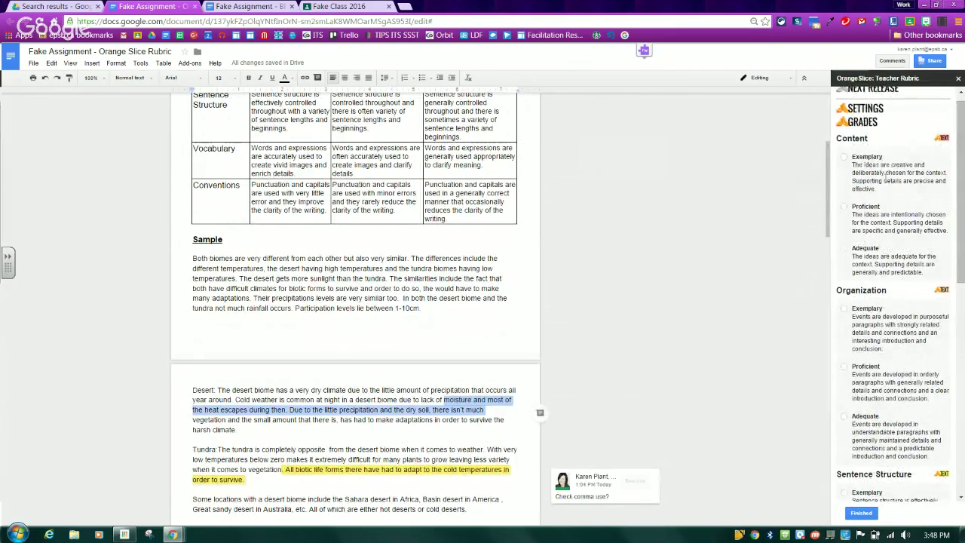
{"action": "left_click", "coordinate": [843, 208]}
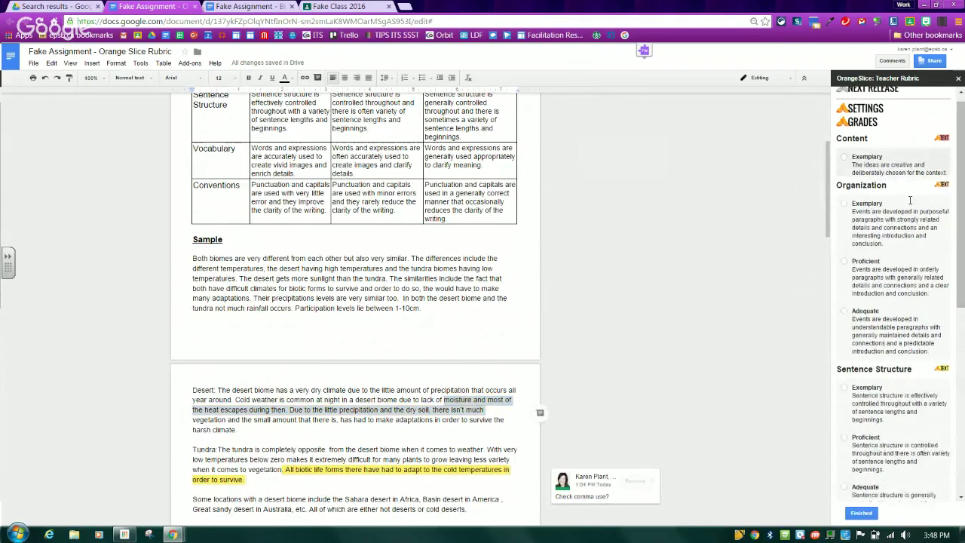
{"action": "left_click_drag", "start_coordinate": [963, 205], "coordinate": [964, 226]}
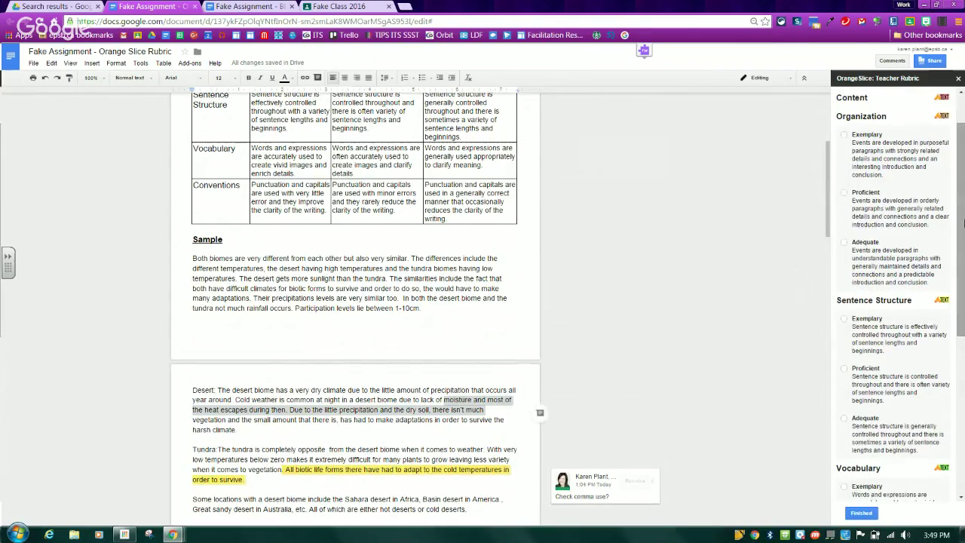
{"action": "left_click", "coordinate": [844, 136]}
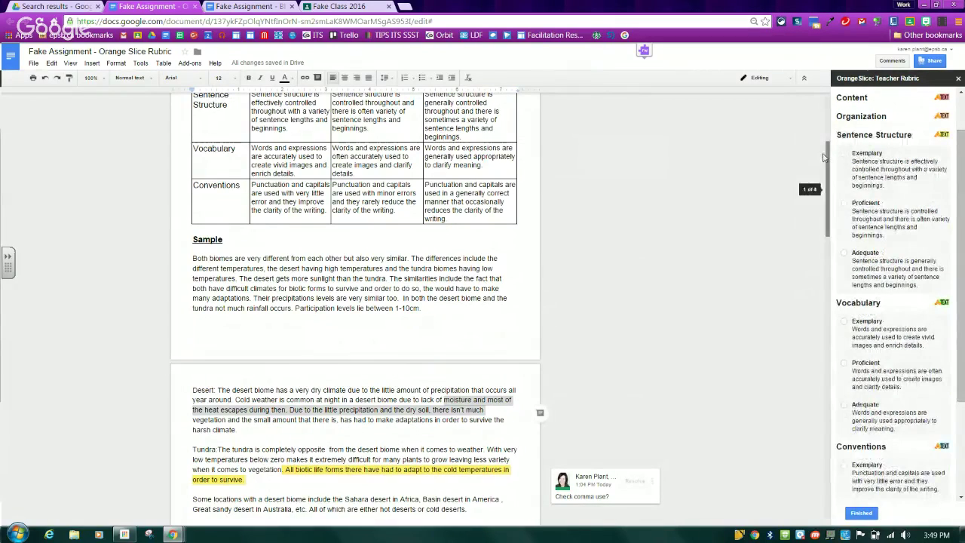
{"action": "left_click", "coordinate": [845, 254]}
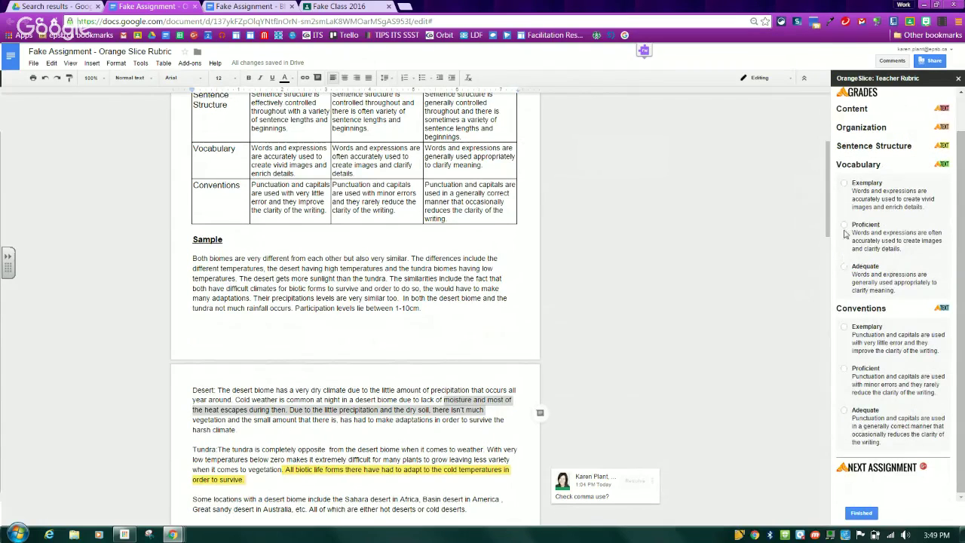
{"action": "left_click", "coordinate": [845, 227]}
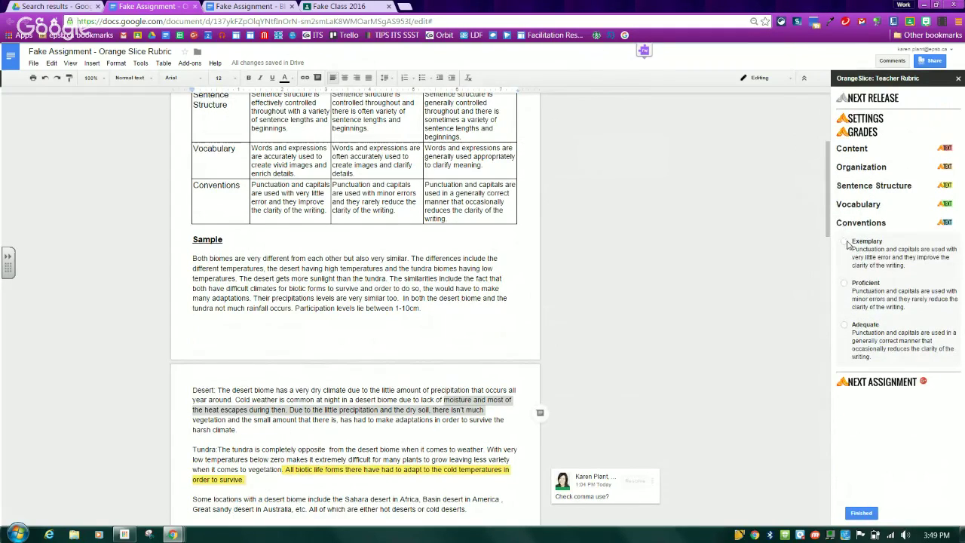
{"action": "left_click", "coordinate": [844, 285]}
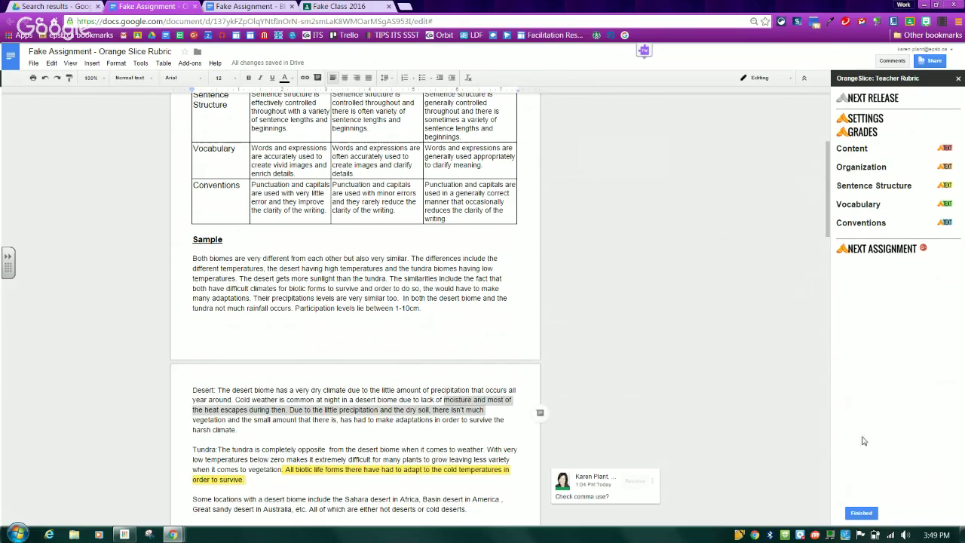
{"action": "left_click", "coordinate": [861, 515]}
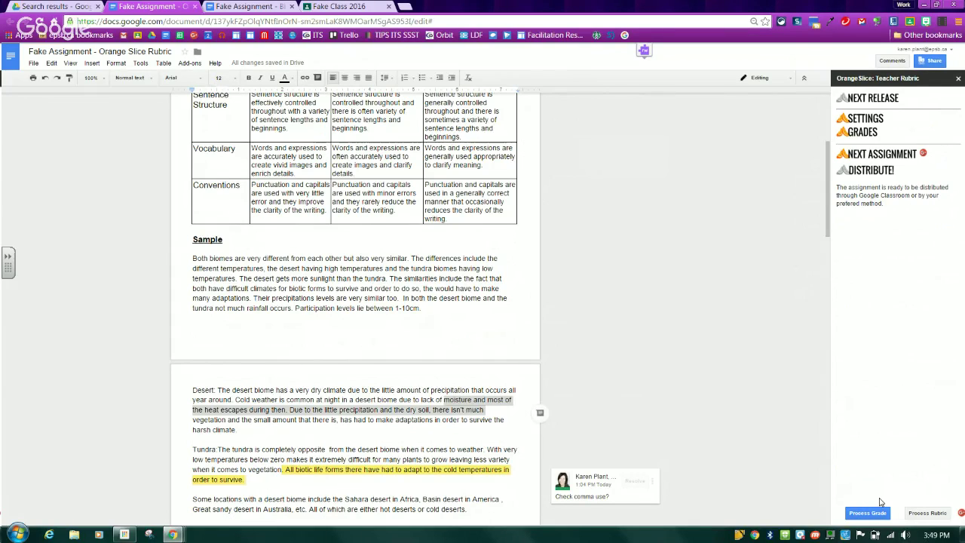
{"action": "left_click", "coordinate": [867, 513]}
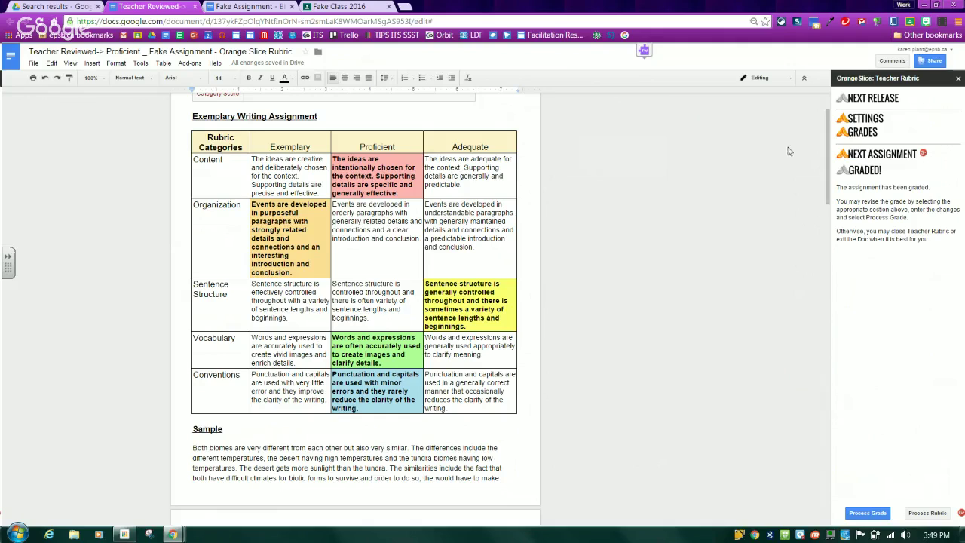
- Highlight the paragraph about the gazelle's adaptations in the Content category's colour from the grades section
{"action": "left_click", "coordinate": [858, 133]}
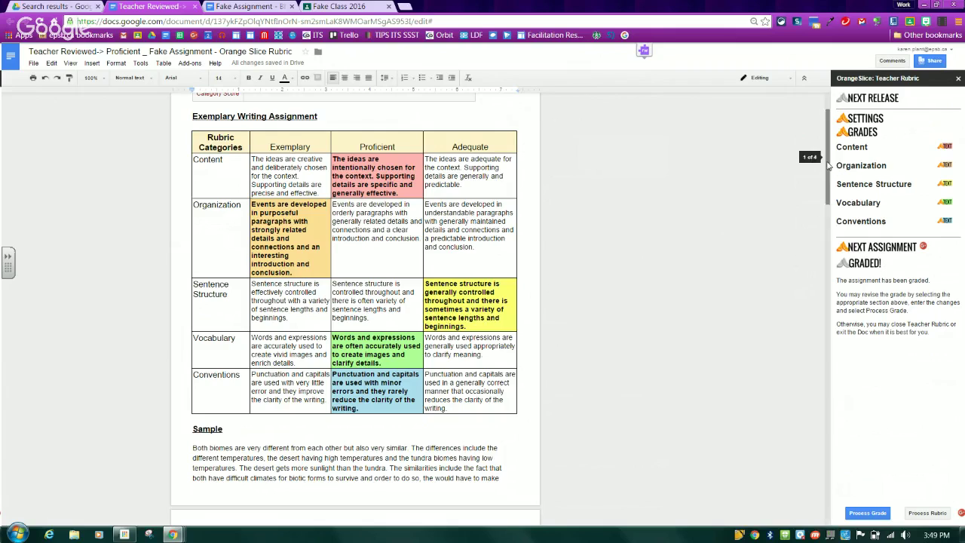
{"action": "scroll", "coordinate": [828, 170], "scroll_direction": "down", "scroll_amount": 1}
{"action": "left_click_drag", "start_coordinate": [827, 176], "coordinate": [830, 329]}
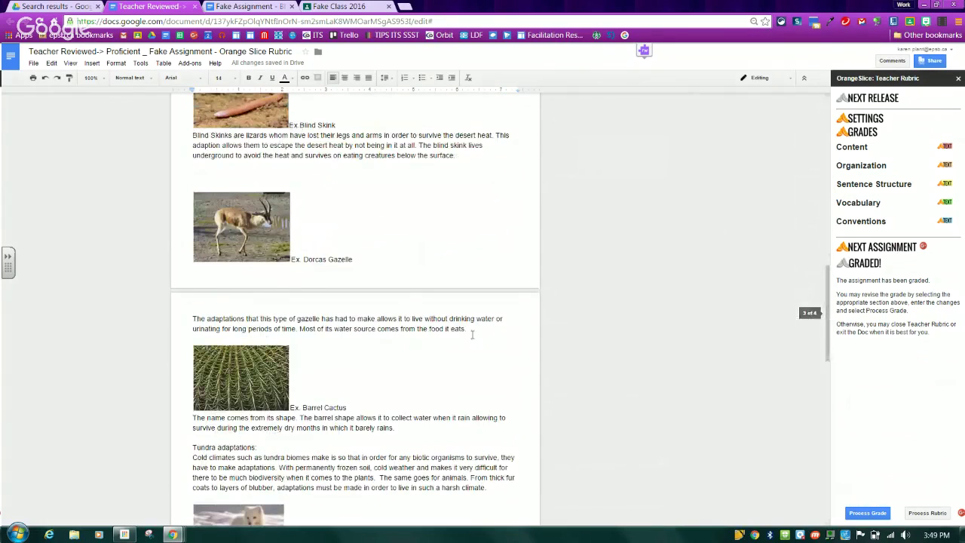
{"action": "left_click_drag", "start_coordinate": [468, 329], "coordinate": [192, 318]}
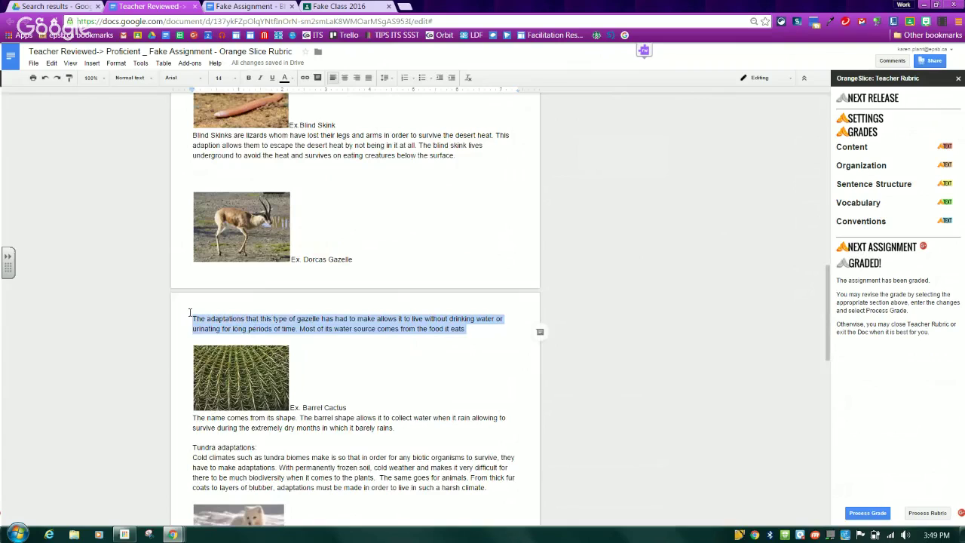
{"action": "left_click", "coordinate": [947, 153]}
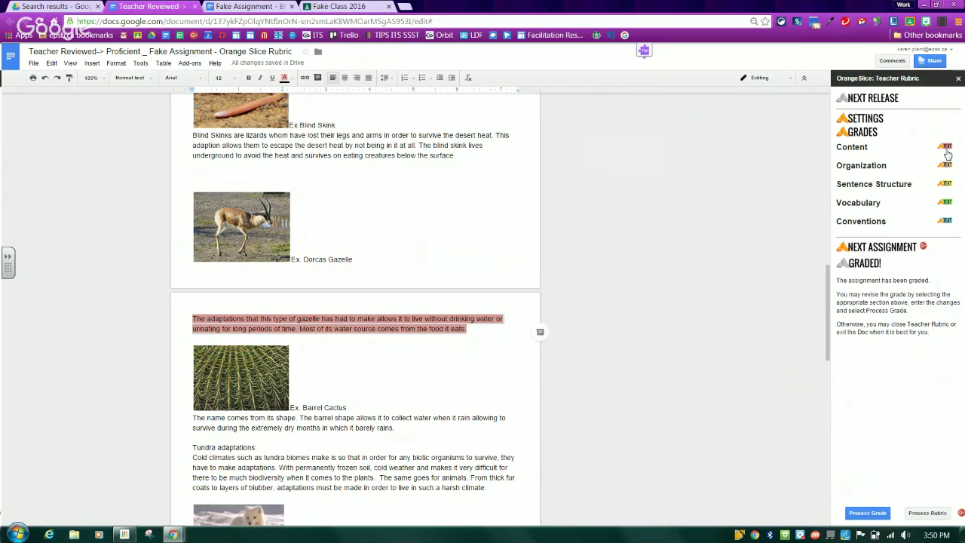
- Check the overall grade and the teacher review entry above the rubric, as well as the document's title
{"action": "left_click_drag", "start_coordinate": [827, 323], "coordinate": [809, 135]}
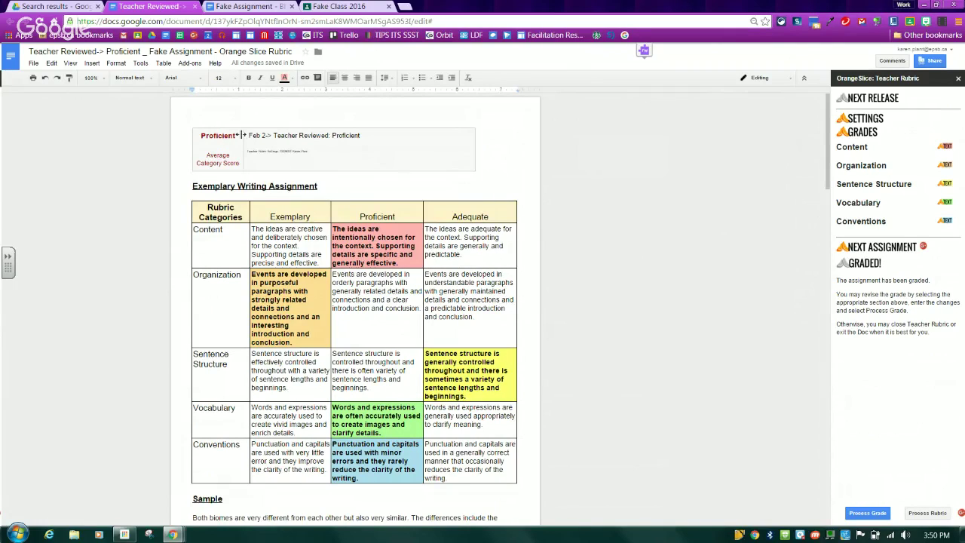
{"action": "left_click_drag", "start_coordinate": [198, 135], "coordinate": [240, 137]}
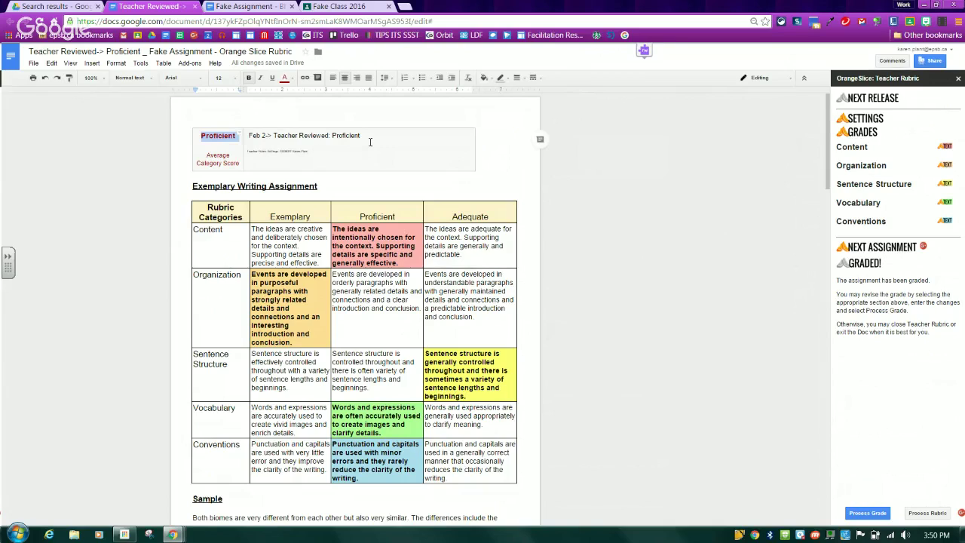
{"action": "left_click_drag", "start_coordinate": [367, 137], "coordinate": [244, 136]}
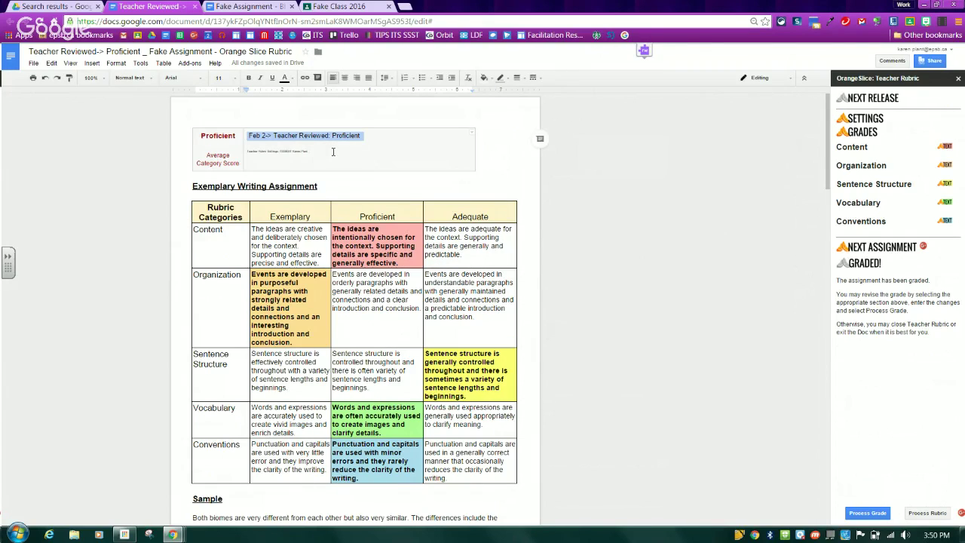
{"action": "left_click", "coordinate": [161, 55]}
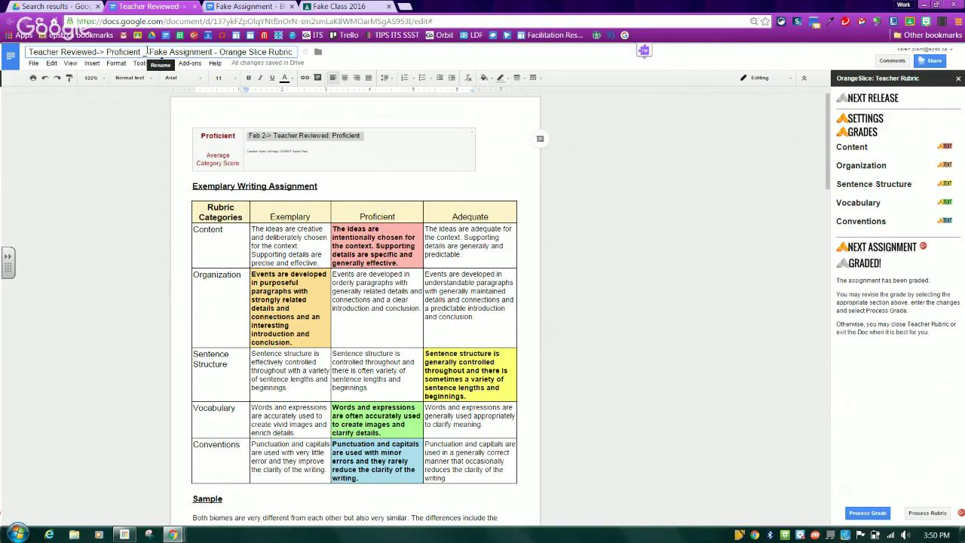
{"action": "left_click", "coordinate": [491, 172]}
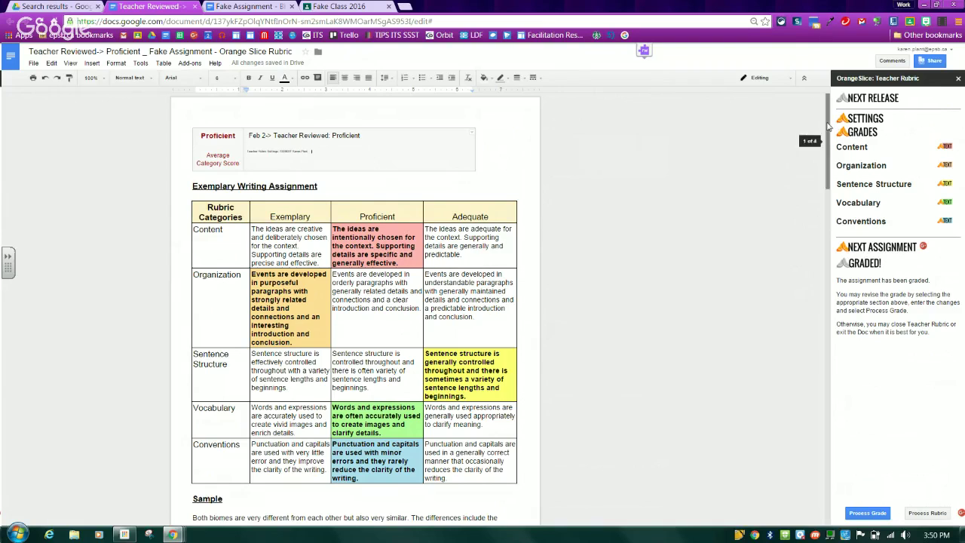
{"action": "left_click_drag", "start_coordinate": [828, 127], "coordinate": [921, 150]}
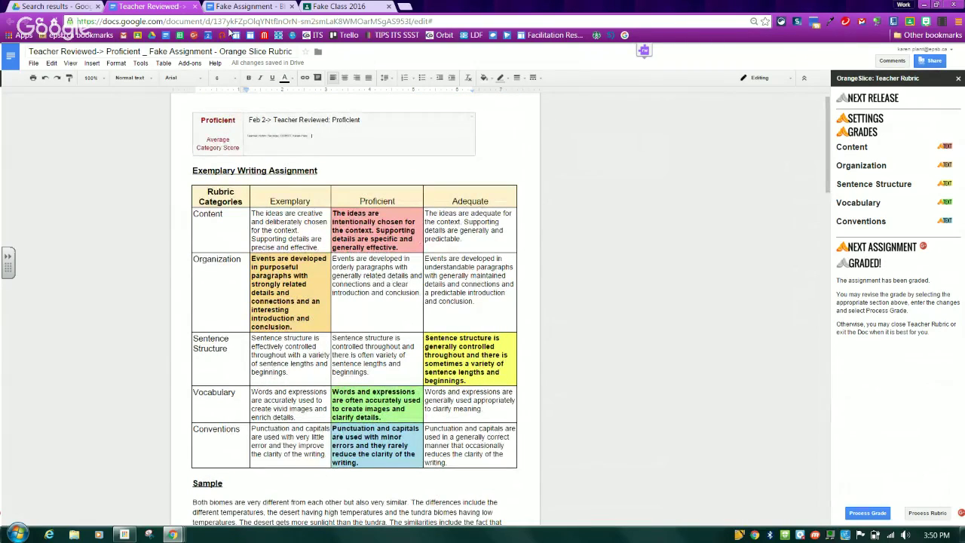
- In the Fake Assignment - Blank Orange Slice Rubric document, launch Score Rubric - Early Release from the OrangeSlice: Teacher Rubric add-on
{"action": "left_click", "coordinate": [238, 7]}
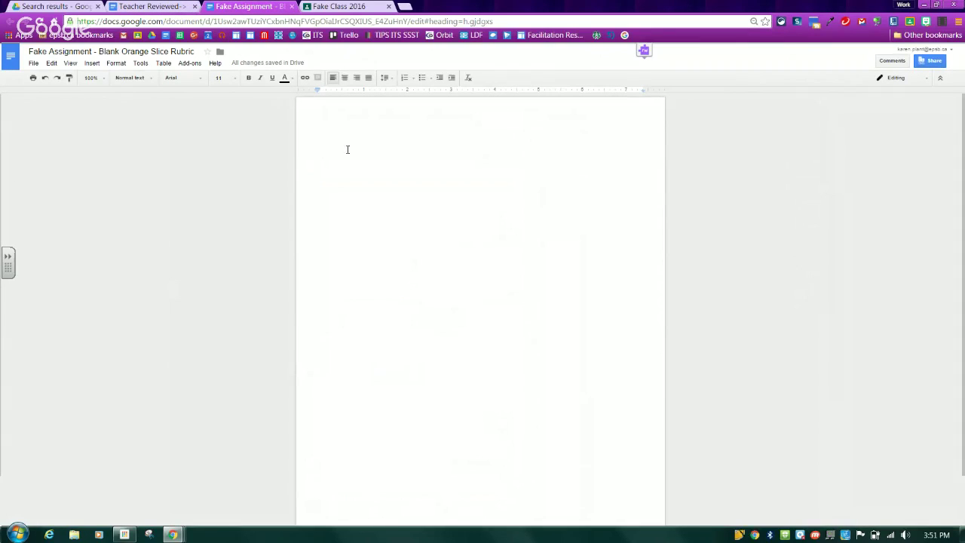
{"action": "left_click", "coordinate": [194, 63]}
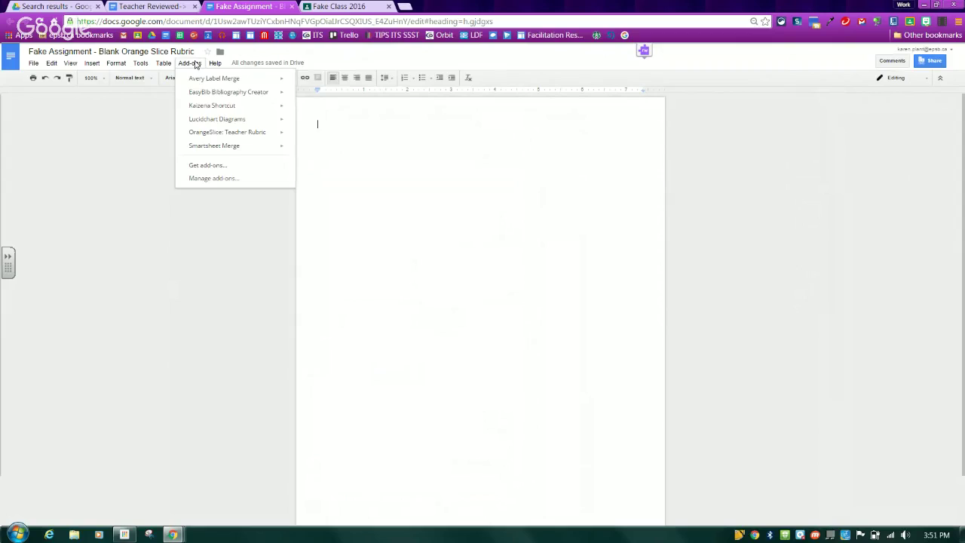
{"action": "mouse_move", "coordinate": [201, 136]}
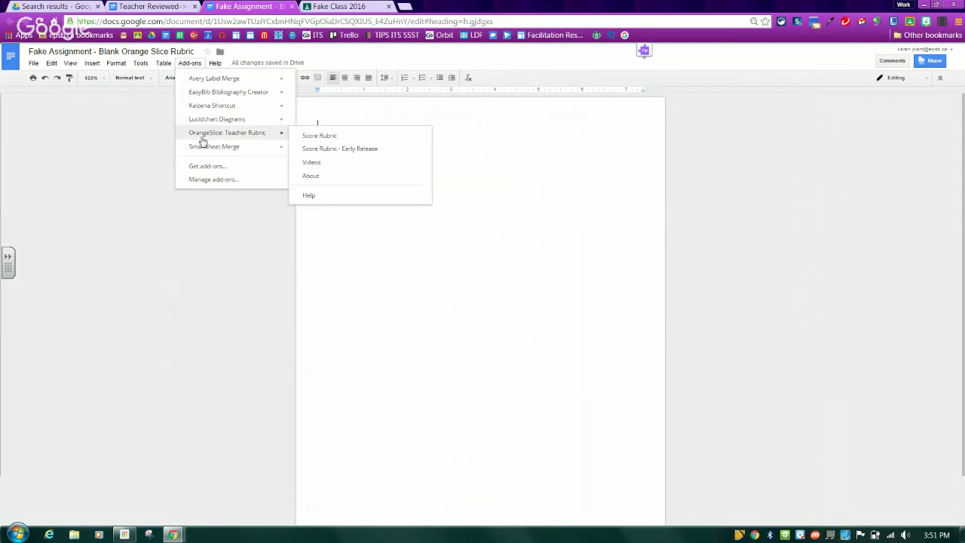
{"action": "left_click", "coordinate": [340, 150]}
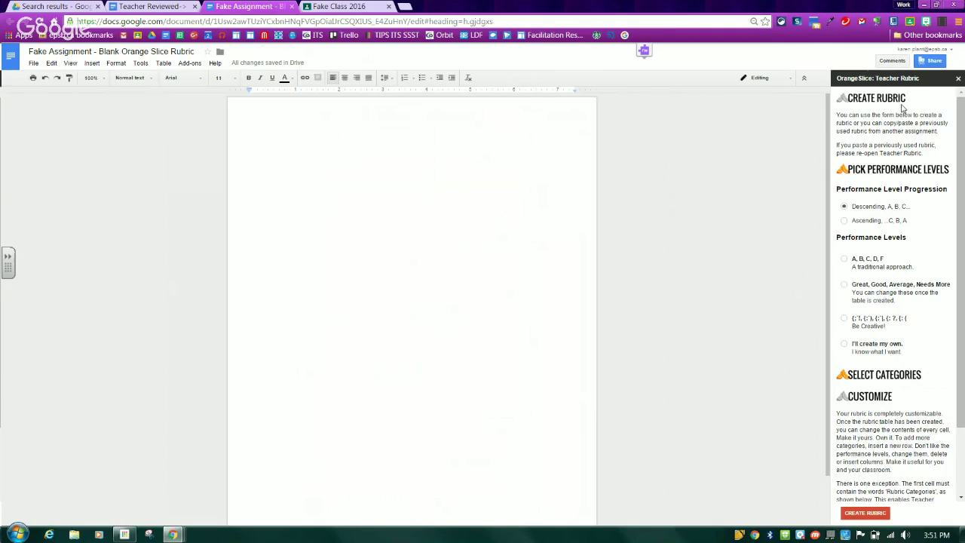
- Choose Great, Good, Average, Needs More as the new rubric's performance levels, keeping the descending progression
{"action": "left_click_drag", "start_coordinate": [960, 126], "coordinate": [961, 159]}
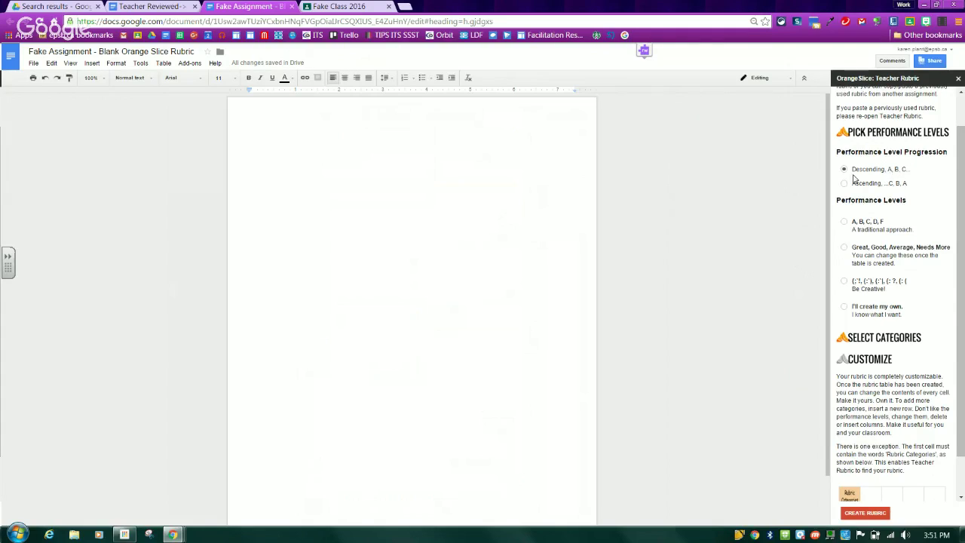
{"action": "left_click_drag", "start_coordinate": [961, 211], "coordinate": [961, 246]}
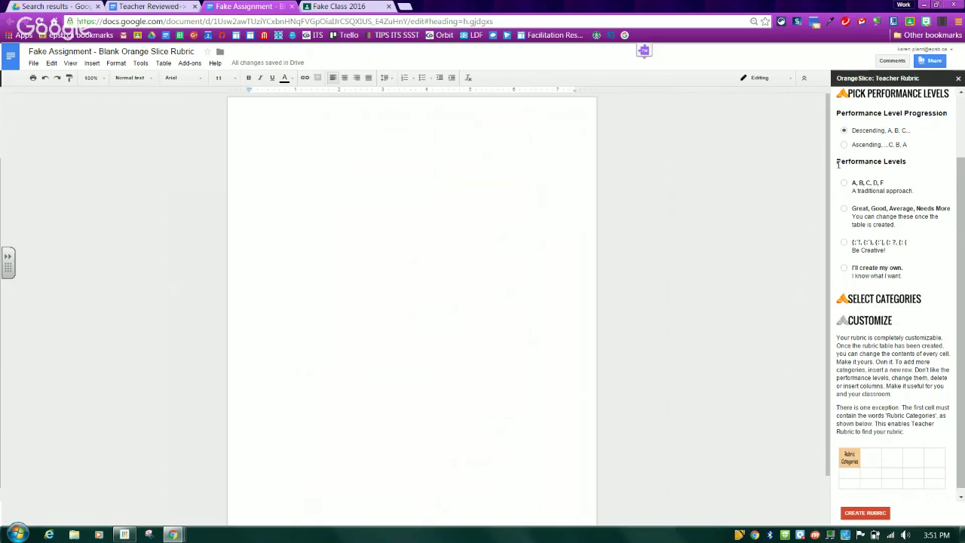
{"action": "left_click", "coordinate": [842, 213]}
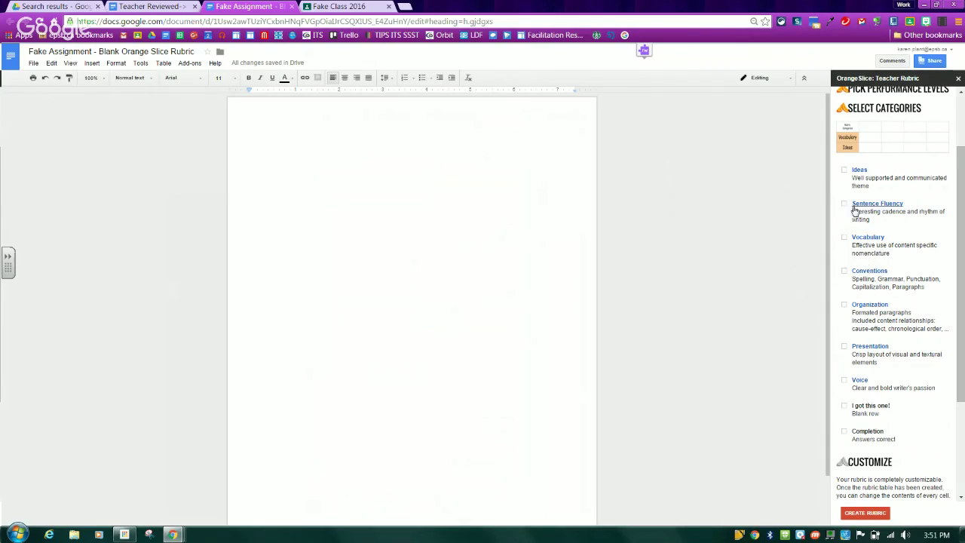
- Include the categories Ideas, Sentence Fluency and Vocabulary, and create the rubric in the document
{"action": "left_click", "coordinate": [845, 170]}
{"action": "left_click", "coordinate": [844, 203]}
{"action": "left_click", "coordinate": [844, 238]}
{"action": "left_click_drag", "start_coordinate": [958, 241], "coordinate": [961, 355]}
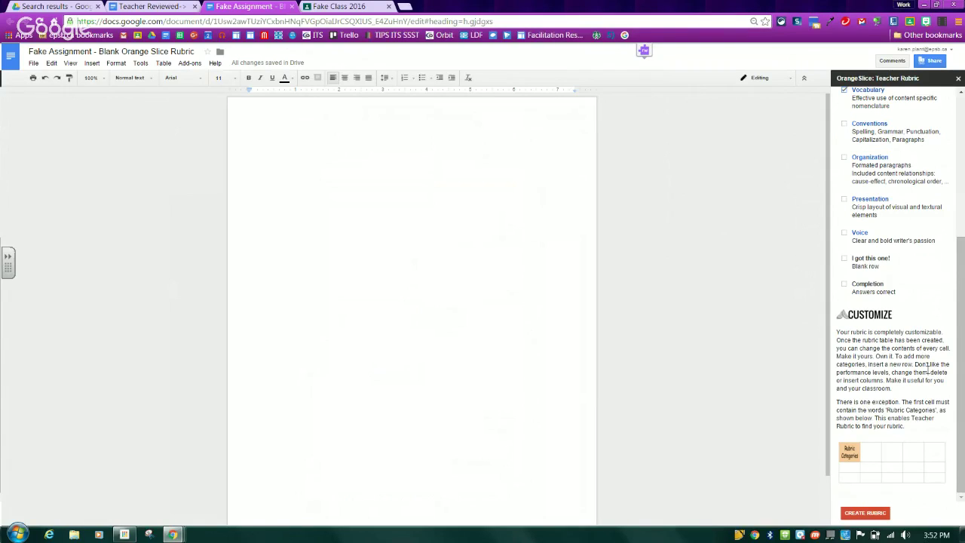
{"action": "left_click", "coordinate": [879, 517]}
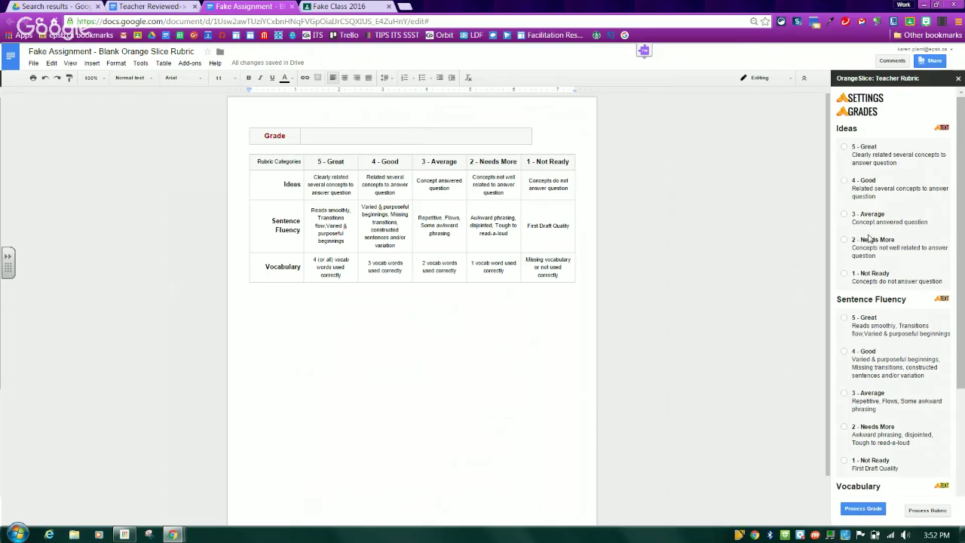
- Review the new rubric table and the grading options for Ideas, Sentence Fluency and Vocabulary
{"action": "left_click", "coordinate": [490, 355]}
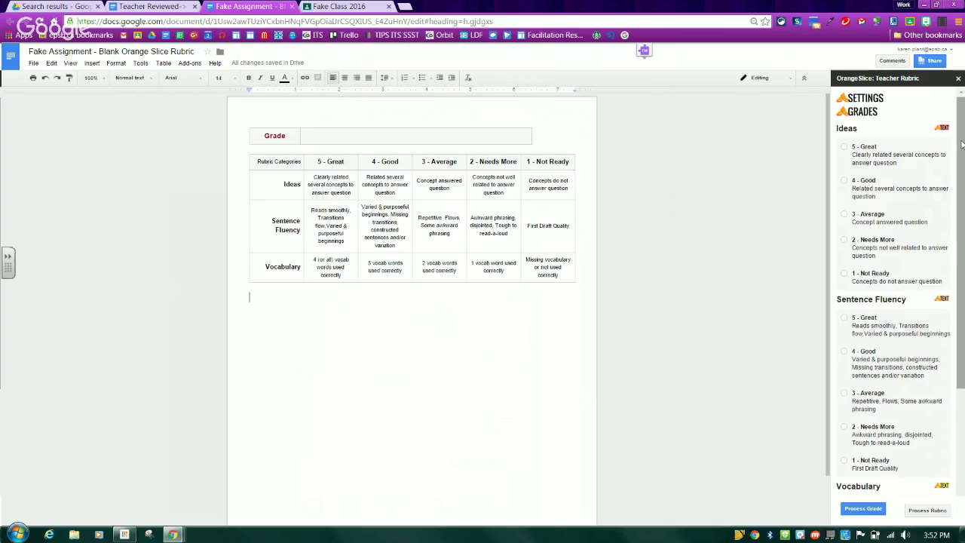
{"action": "mouse_move", "coordinate": [963, 143]}
{"action": "left_mouse_down"}
{"action": "mouse_move", "coordinate": [963, 266]}
{"action": "mouse_move", "coordinate": [963, 136]}
{"action": "left_mouse_up"}
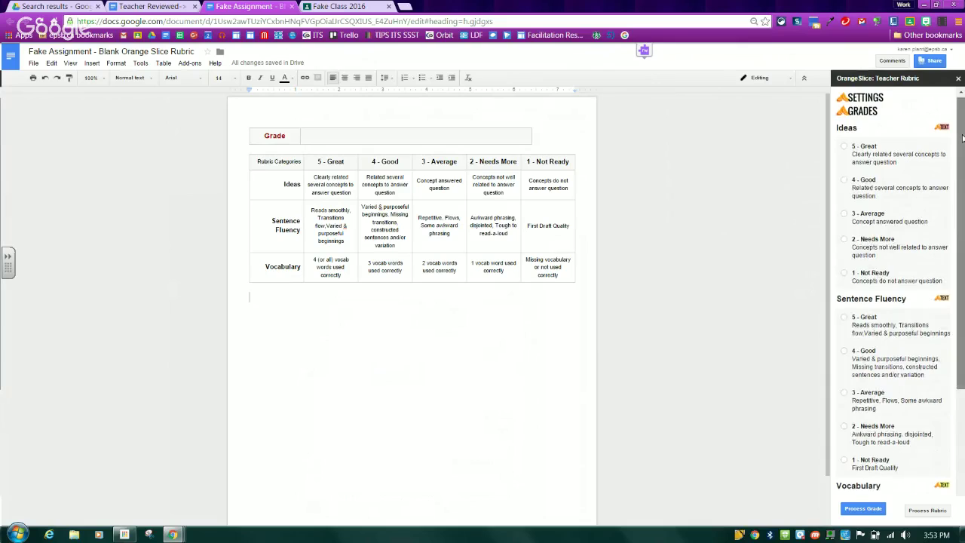
{"action": "left_click_drag", "start_coordinate": [962, 135], "coordinate": [962, 239]}
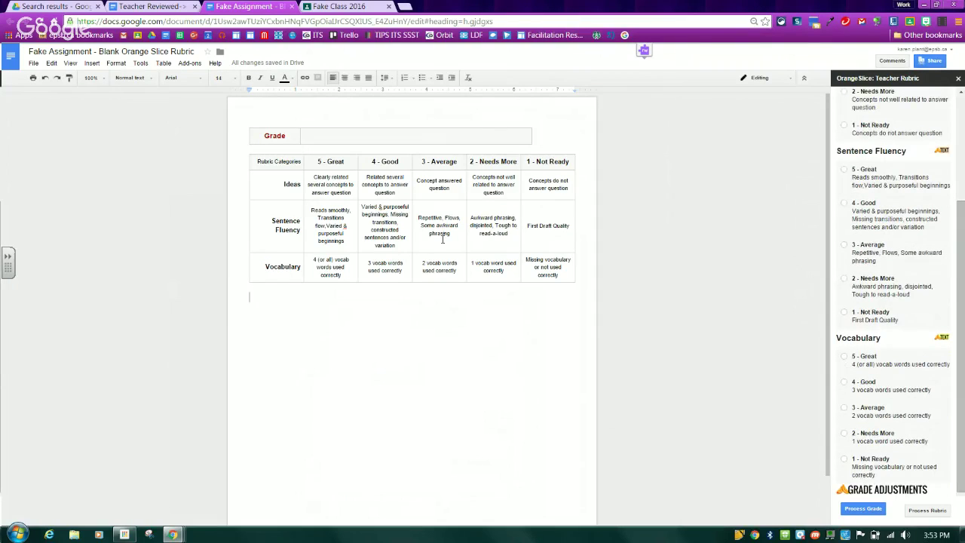
- Switch to Fake Class 2016 in Google Classroom and start a new assignment titled "Writing Assignment"
{"action": "left_click", "coordinate": [351, 5]}
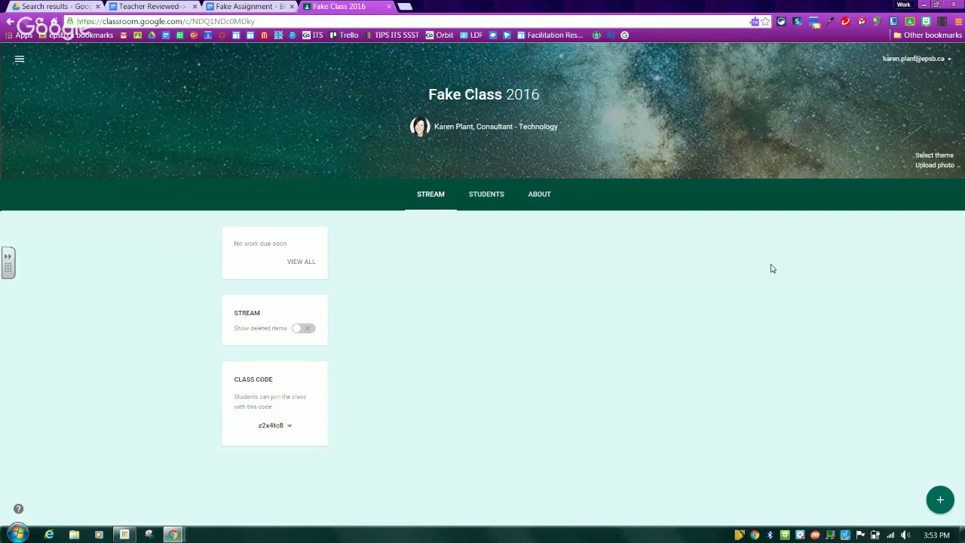
{"action": "mouse_move", "coordinate": [943, 495]}
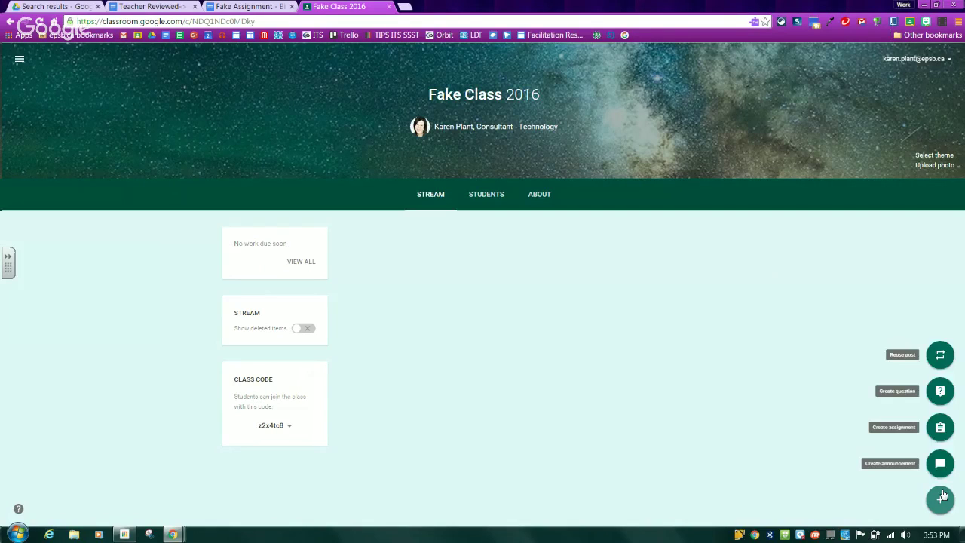
{"action": "left_click", "coordinate": [940, 428]}
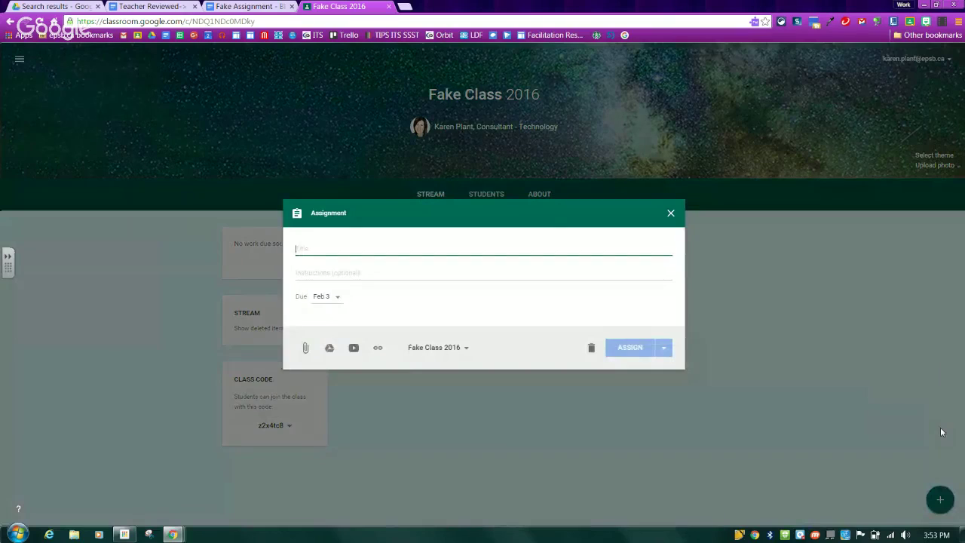
{"action": "type", "text": "Writing Assignment"}
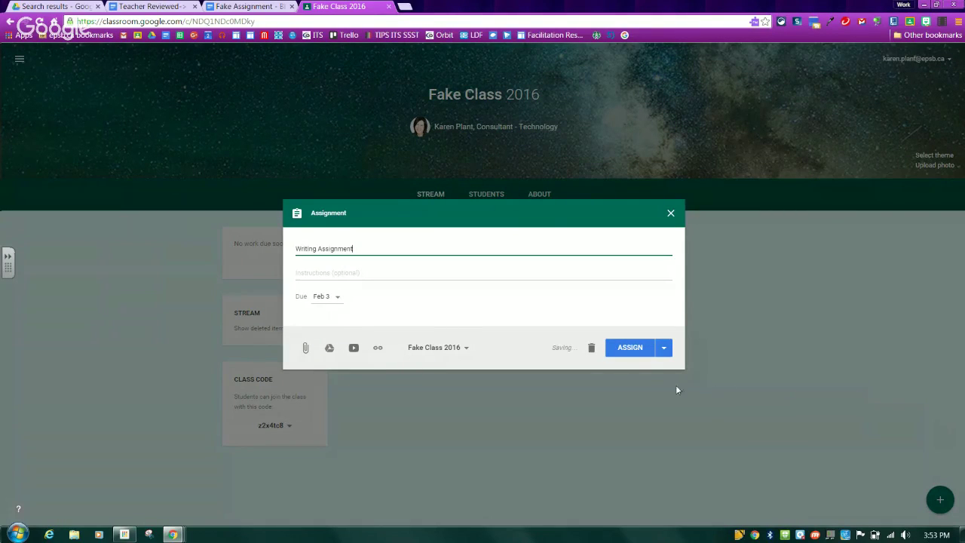
- Search Google Drive for "Fake Assignment" and attach the Fake Assignment - Blank Orange Slice Rubric document to the assignment
{"action": "left_click", "coordinate": [330, 348]}
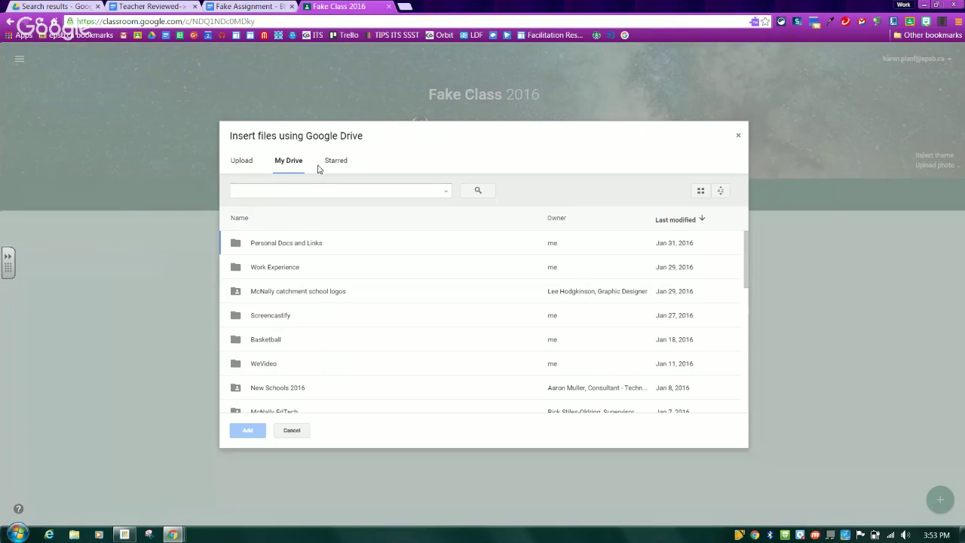
{"action": "left_click", "coordinate": [316, 189]}
{"action": "type", "text": "Fa"}
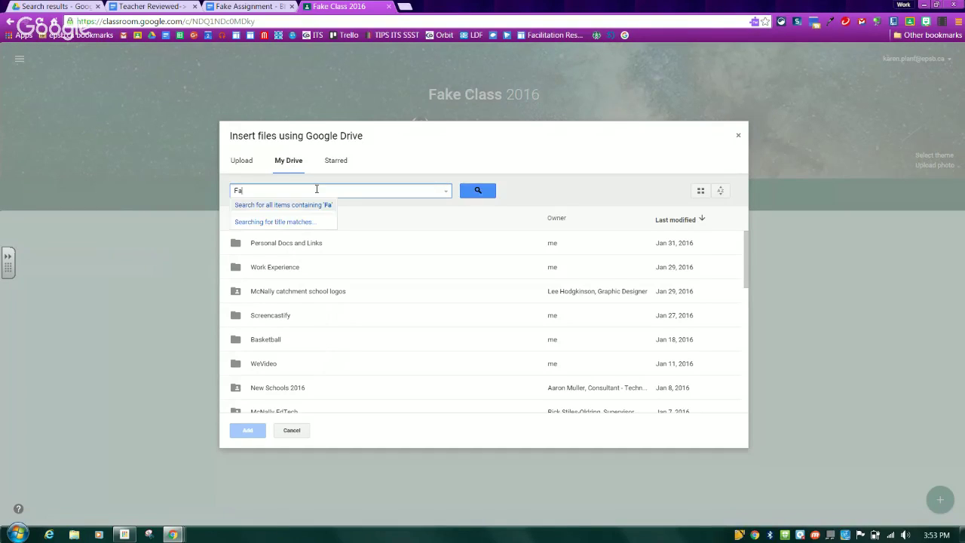
{"action": "type", "text": "ke Assignment"}
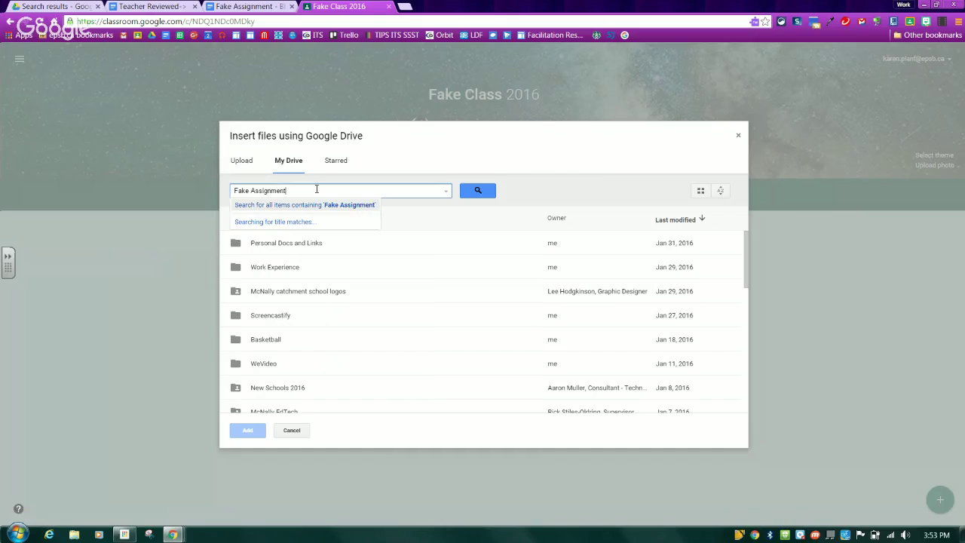
{"action": "key", "text": "Return"}
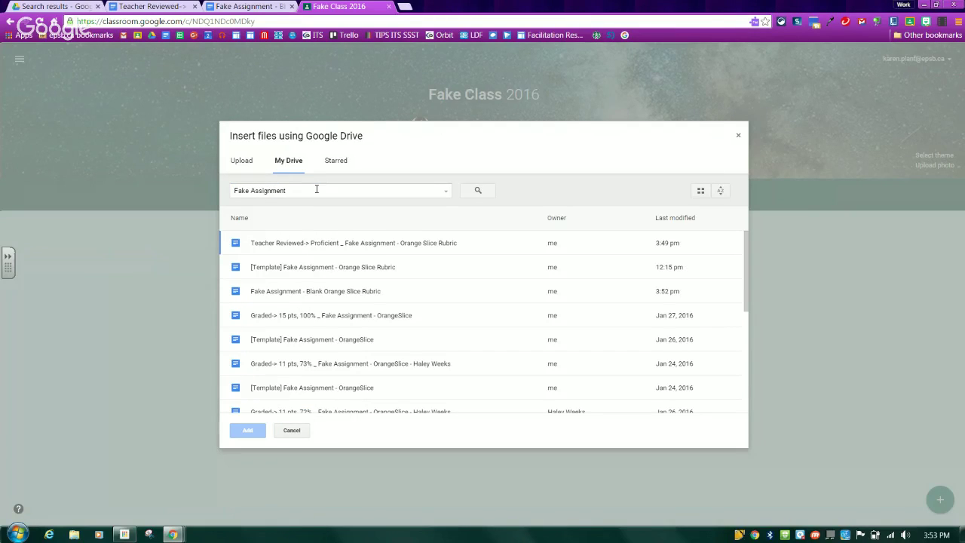
{"action": "left_click", "coordinate": [329, 292]}
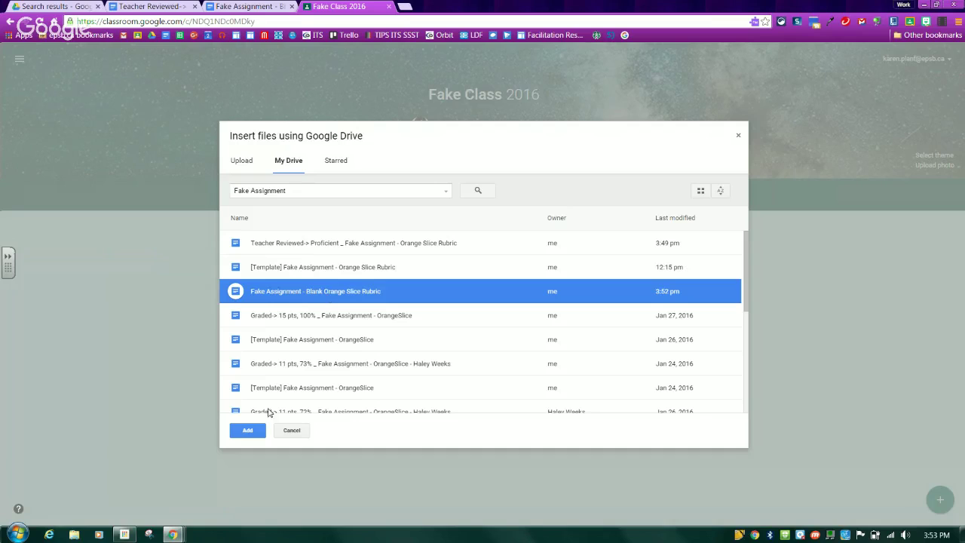
{"action": "left_click", "coordinate": [249, 430]}
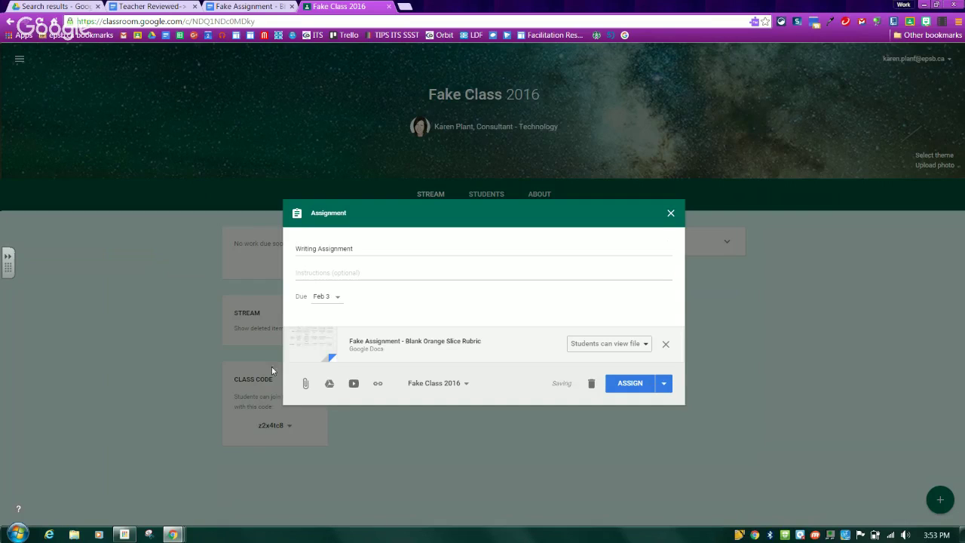
- Add the instructions "Write on this! Do your best!", have a copy of the file made for each student, and assign it
{"action": "left_click", "coordinate": [369, 266]}
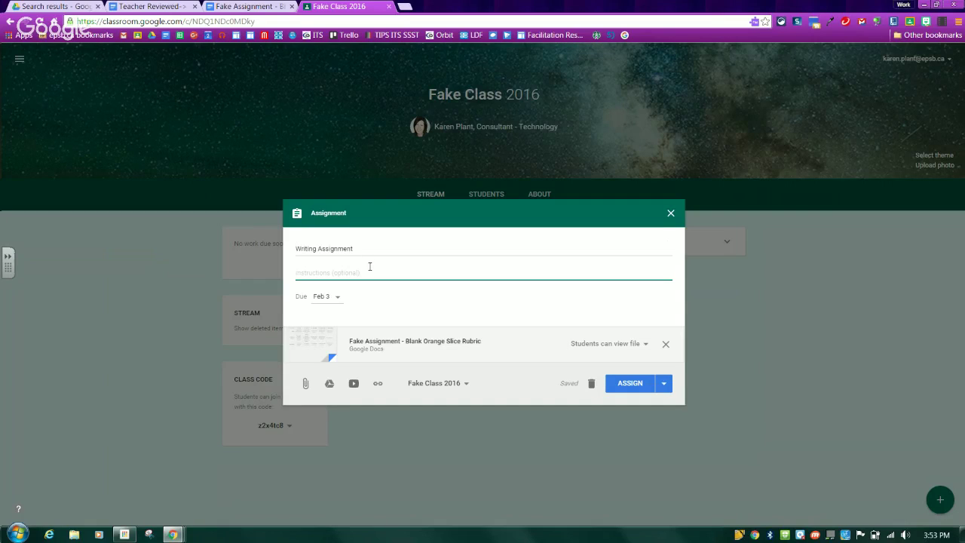
{"action": "type", "text": "Write on this! Do your best!"}
{"action": "left_click", "coordinate": [644, 351]}
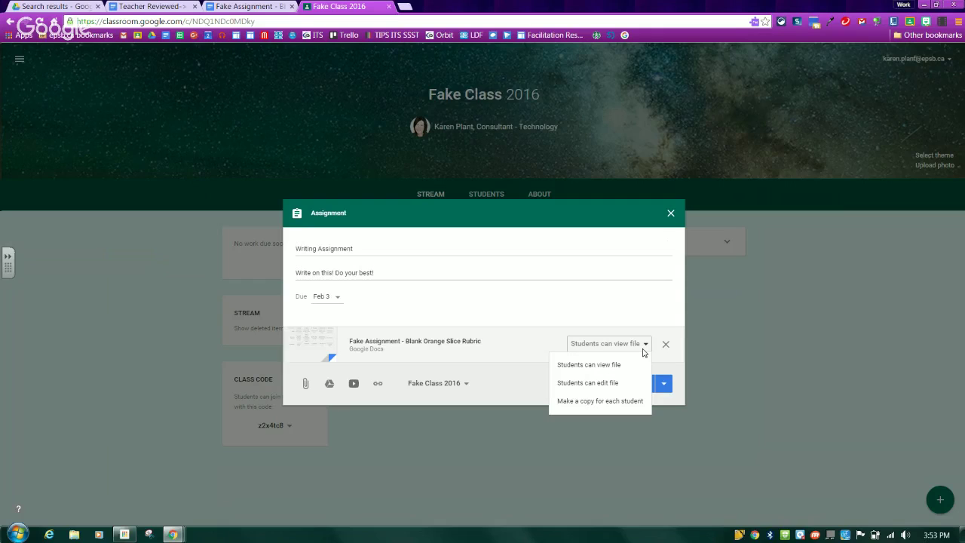
{"action": "left_click", "coordinate": [631, 402]}
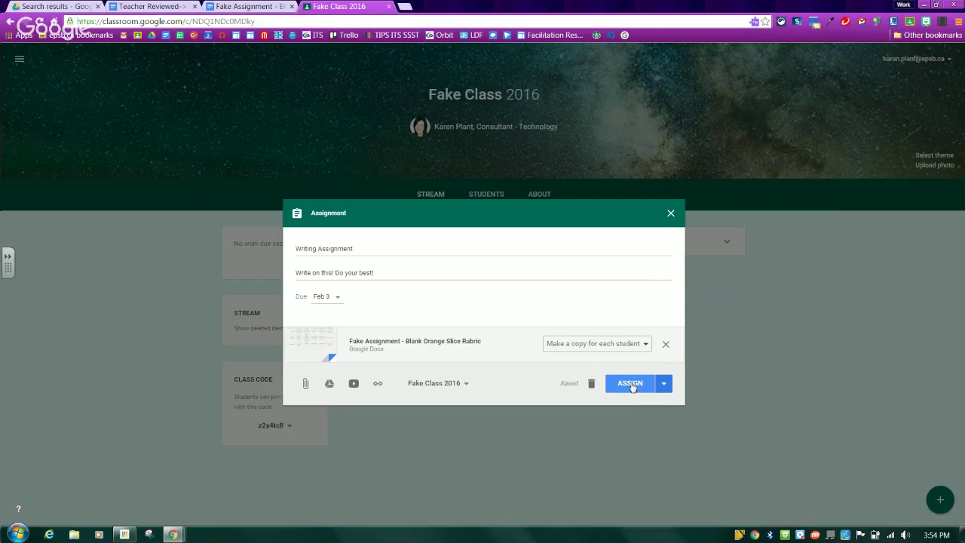
{"action": "left_click", "coordinate": [631, 384]}
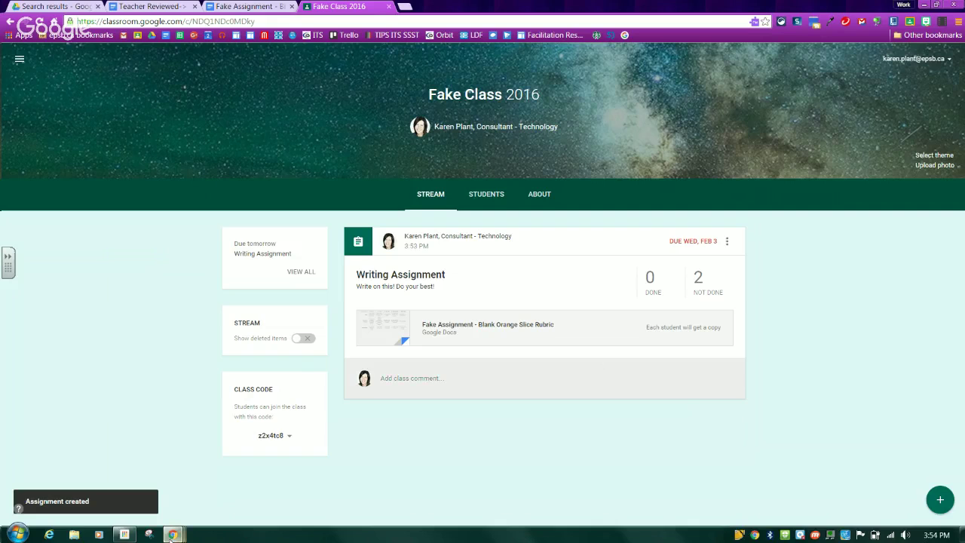
- Switch to the student's Classroom window, reload the stream, and open the student's rubric document from Writing Assignment
{"action": "mouse_move", "coordinate": [172, 535]}
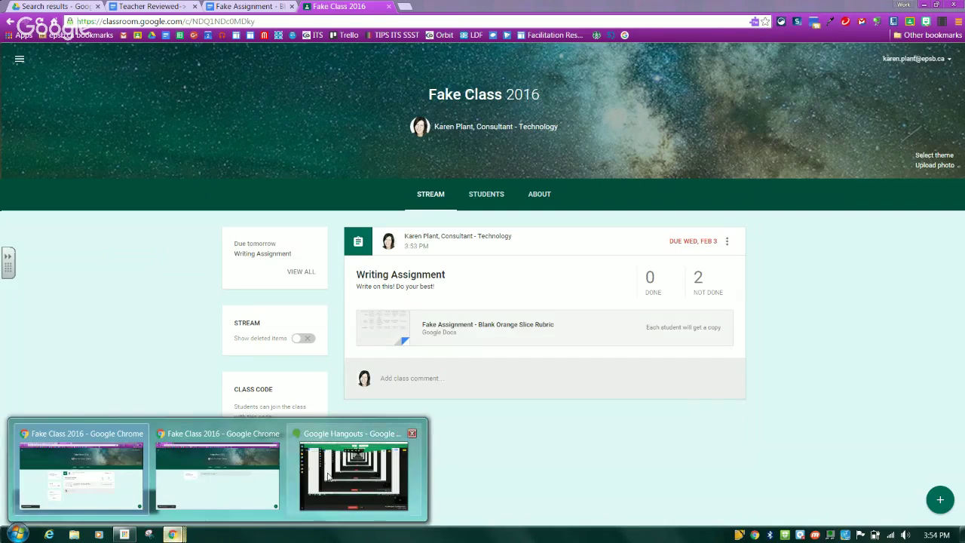
{"action": "mouse_move", "coordinate": [347, 473]}
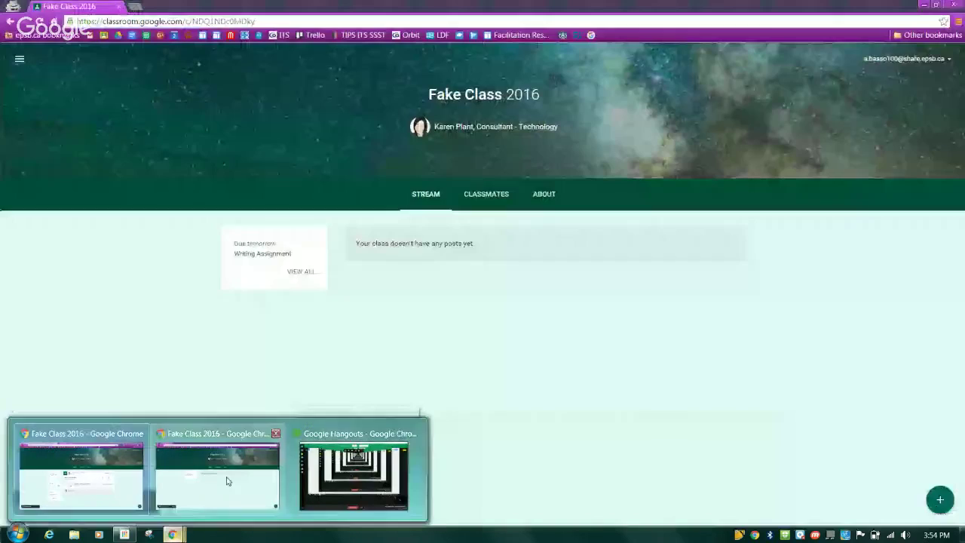
{"action": "left_click", "coordinate": [226, 478]}
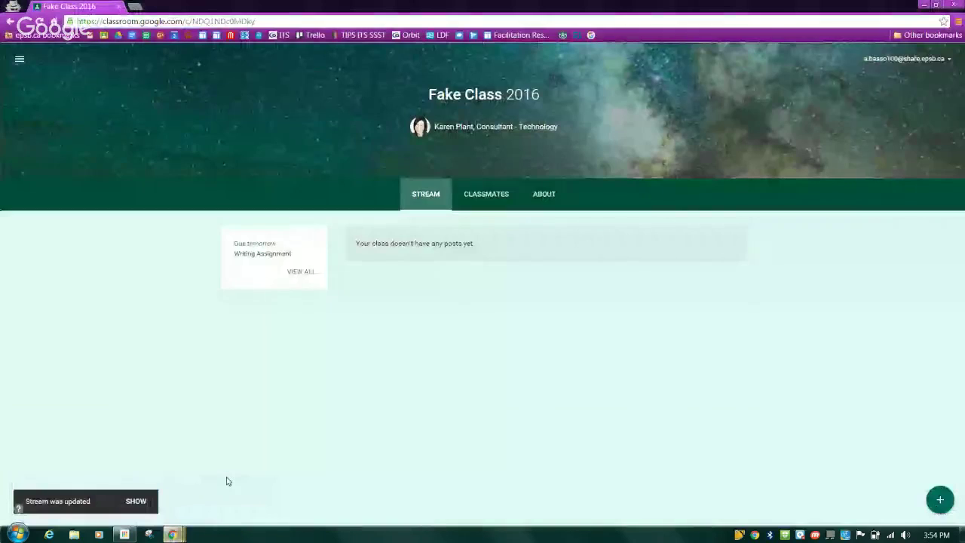
{"action": "left_click", "coordinate": [41, 23]}
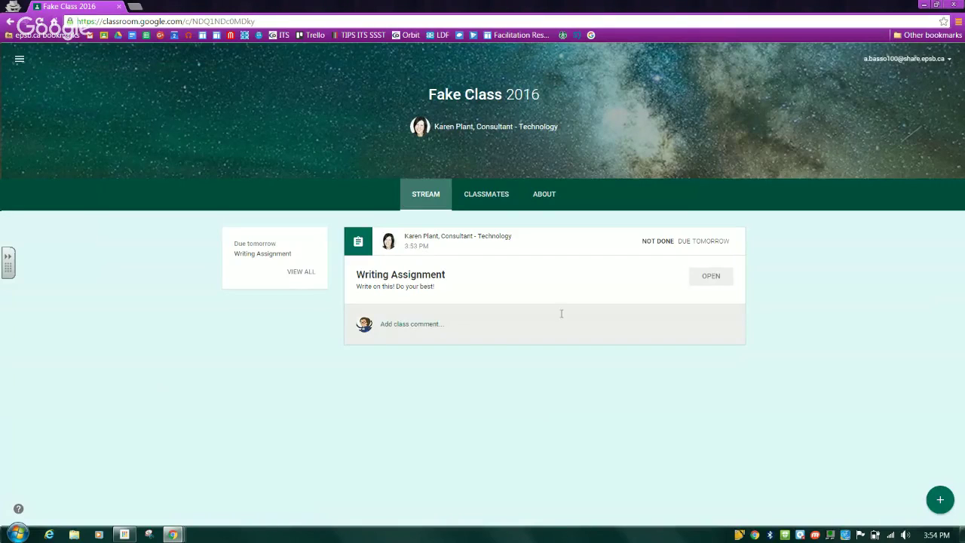
{"action": "left_click", "coordinate": [716, 280]}
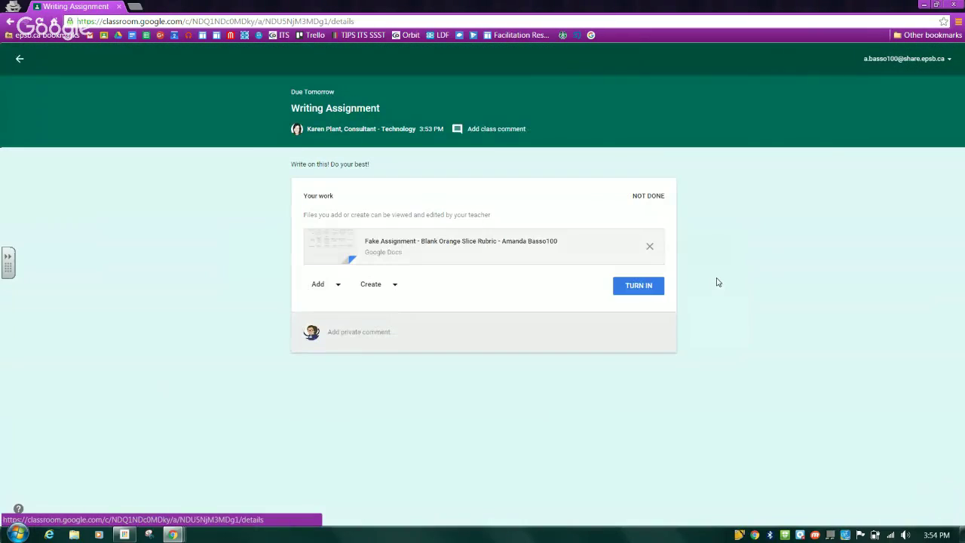
{"action": "left_click", "coordinate": [539, 244]}
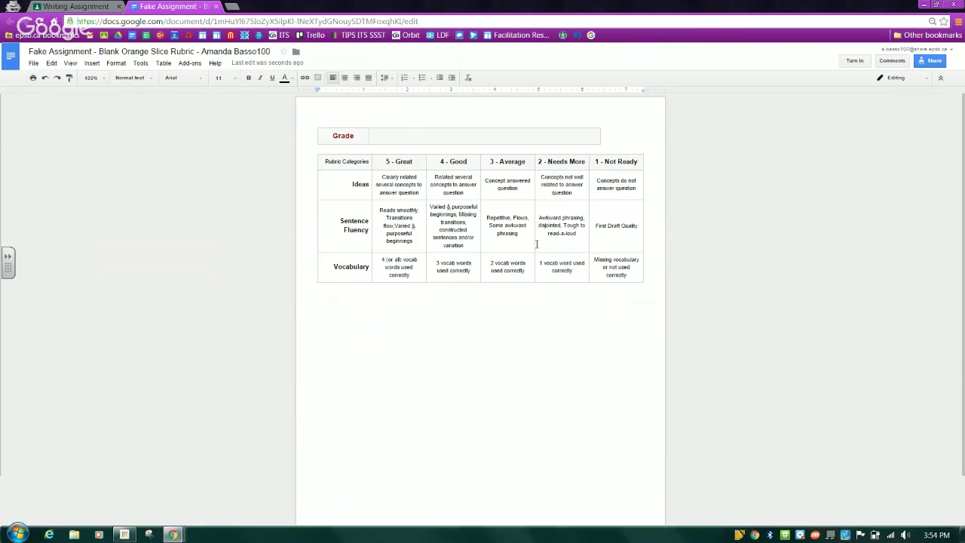
- Write "Write her assignment." below the rubric in the student's document and turn in the work for Writing Assignment
{"action": "left_click", "coordinate": [500, 312]}
{"action": "type", "text": "Write "}
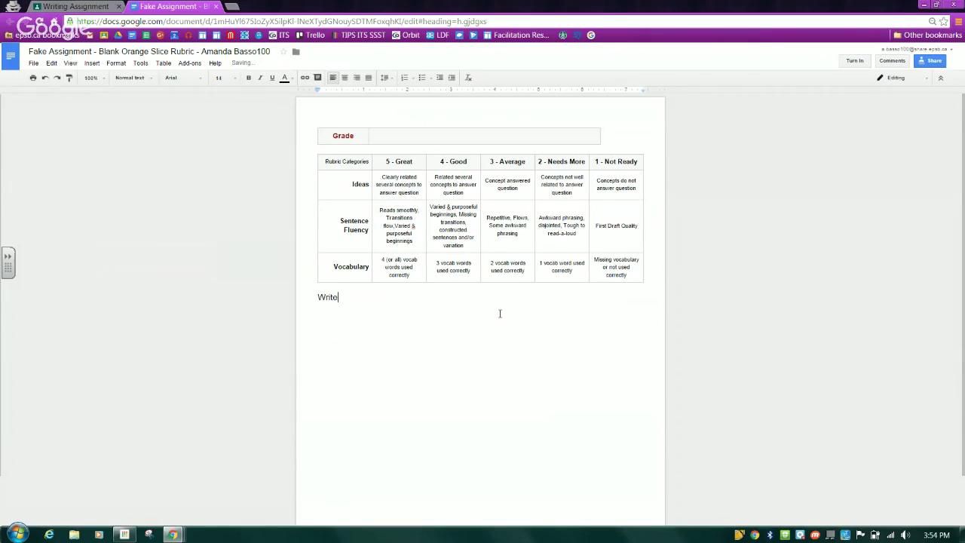
{"action": "type", "text": "her assignment."}
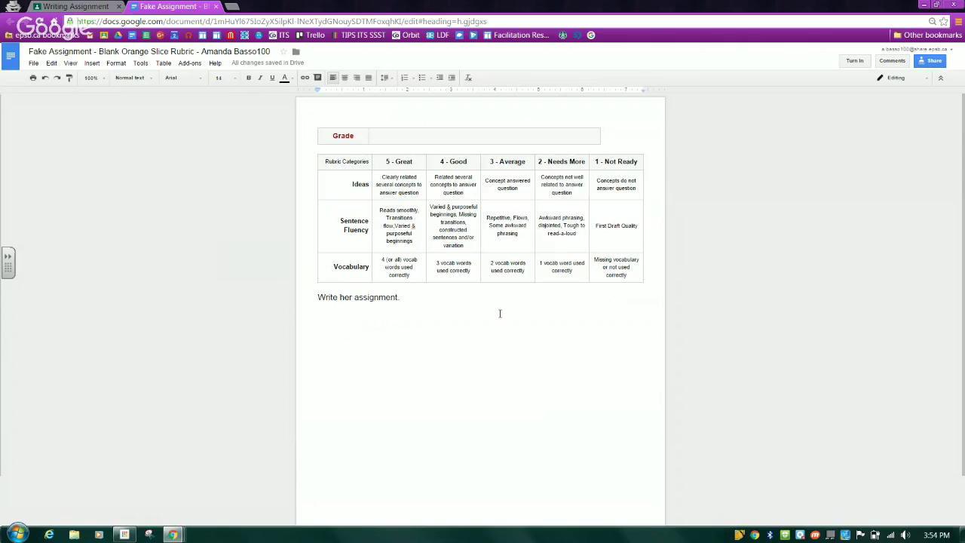
{"action": "left_click", "coordinate": [851, 66]}
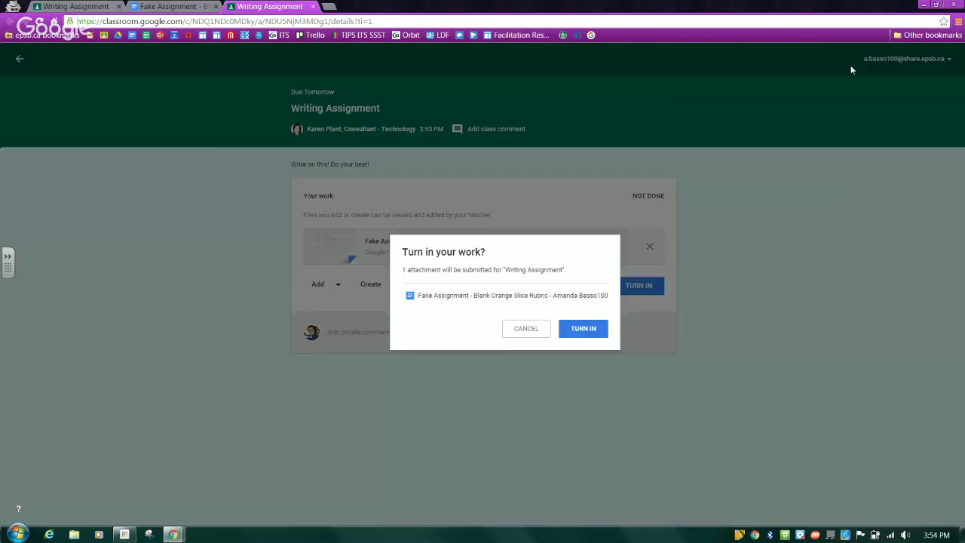
{"action": "left_click", "coordinate": [571, 337]}
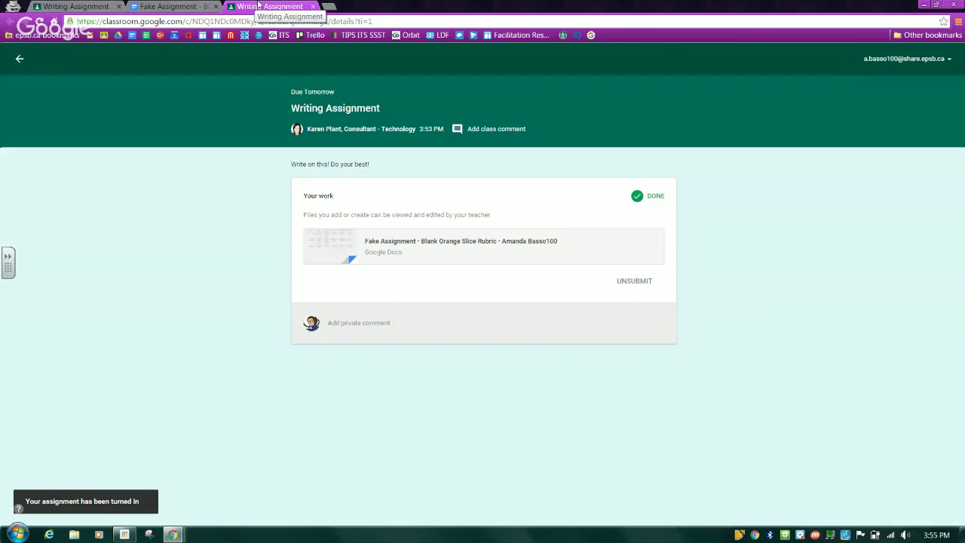
- Switch to the teacher's Classroom window and open the submitted rubric document from the completed work for Writing Assignment
{"action": "mouse_move", "coordinate": [174, 536]}
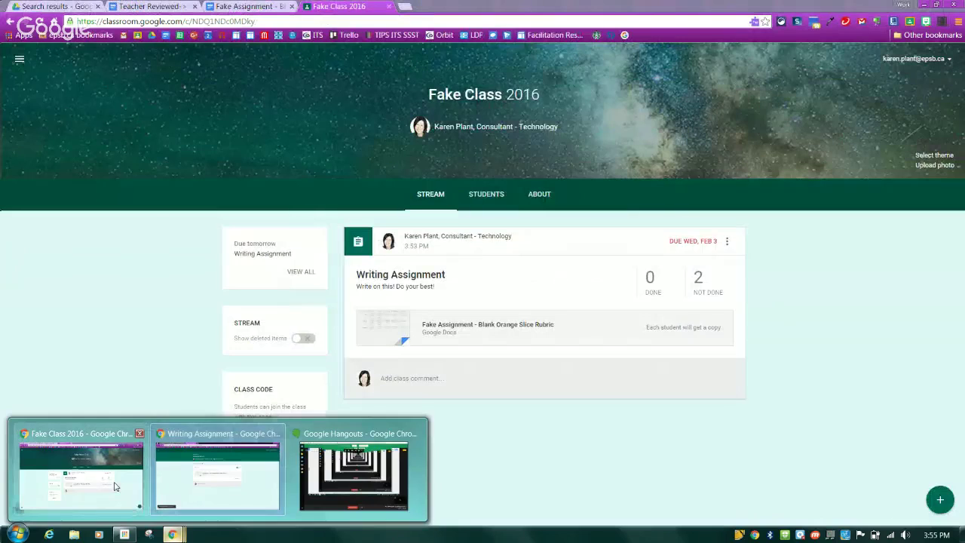
{"action": "left_click", "coordinate": [113, 482]}
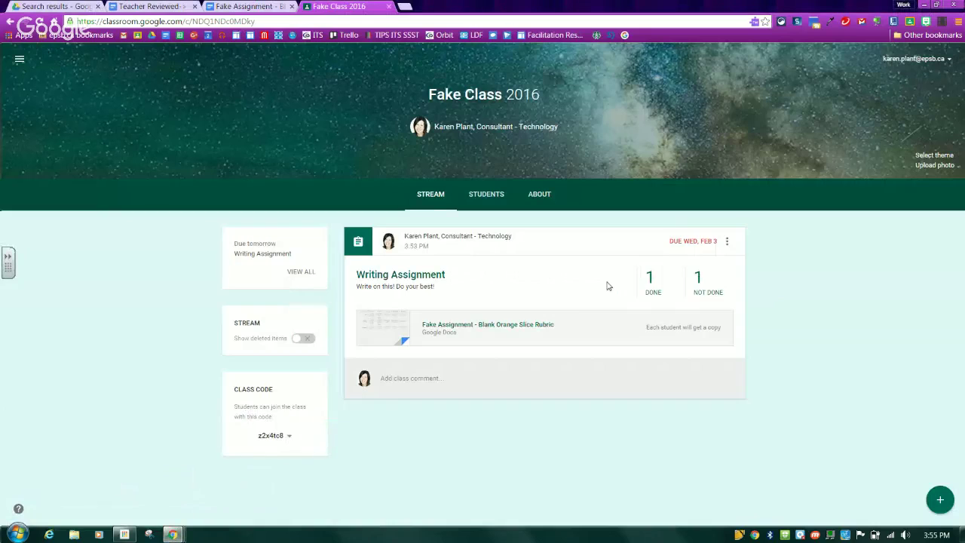
{"action": "left_click", "coordinate": [653, 293]}
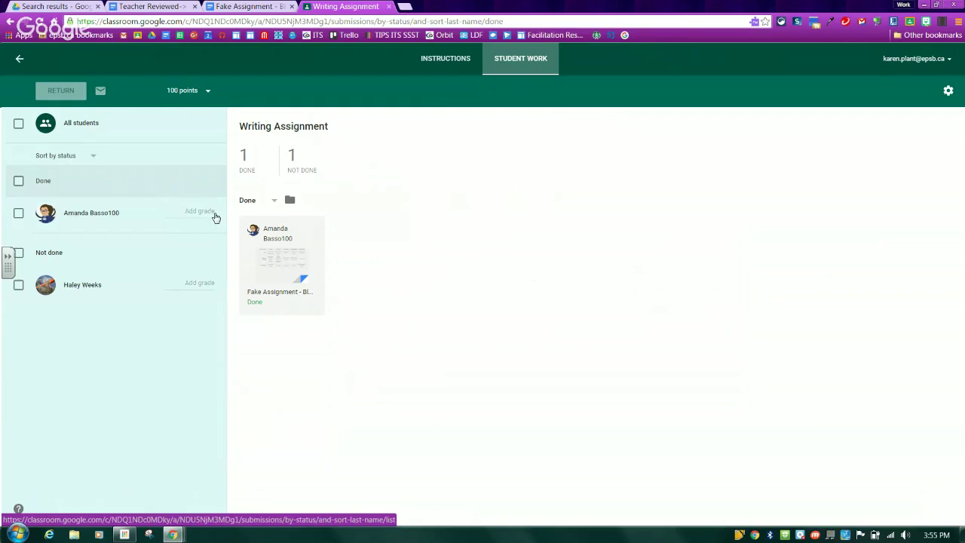
{"action": "left_click", "coordinate": [272, 268]}
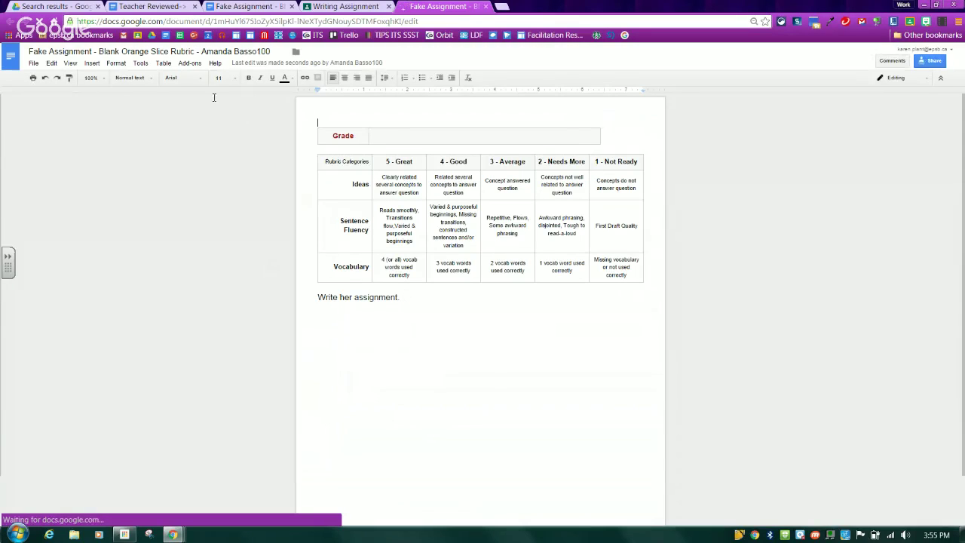
- Start OrangeSlice: Teacher Rubric's Score Rubric - Early Release and finish the settings with the Analysis rubric type and 15 total points
{"action": "left_click", "coordinate": [190, 63]}
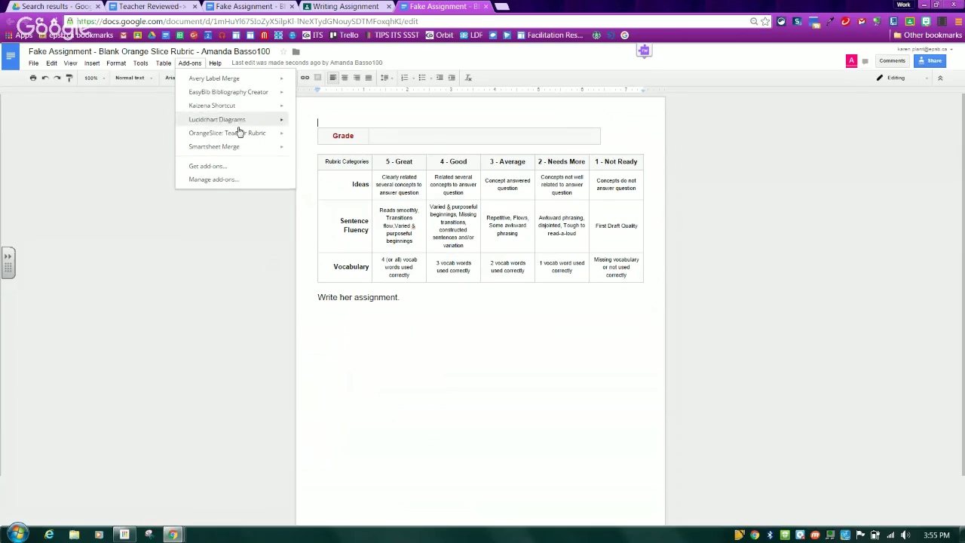
{"action": "mouse_move", "coordinate": [238, 132]}
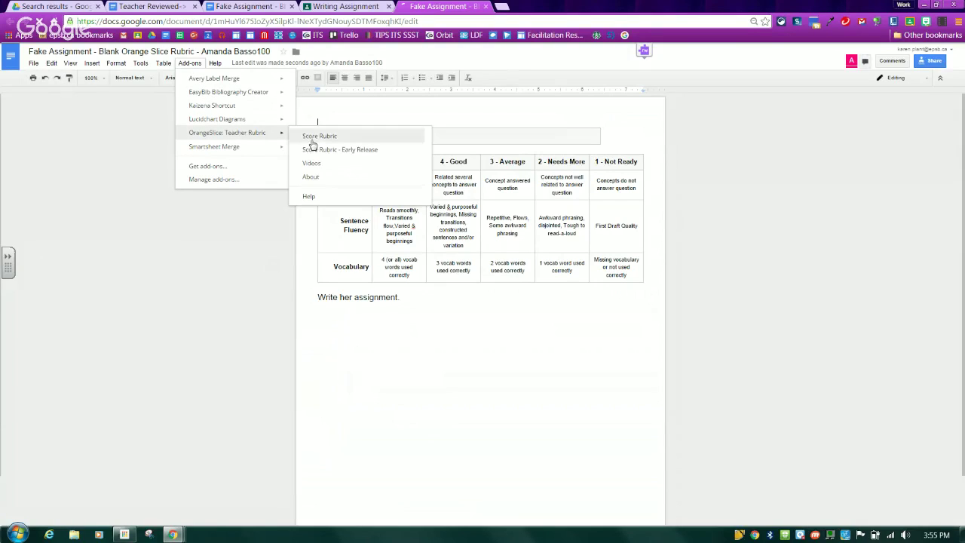
{"action": "left_click", "coordinate": [364, 149]}
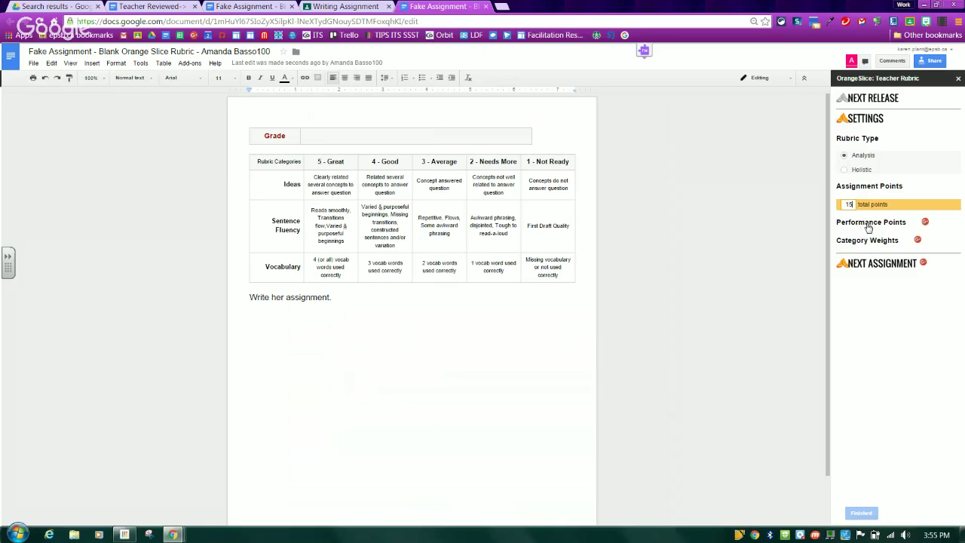
{"action": "left_click", "coordinate": [867, 223]}
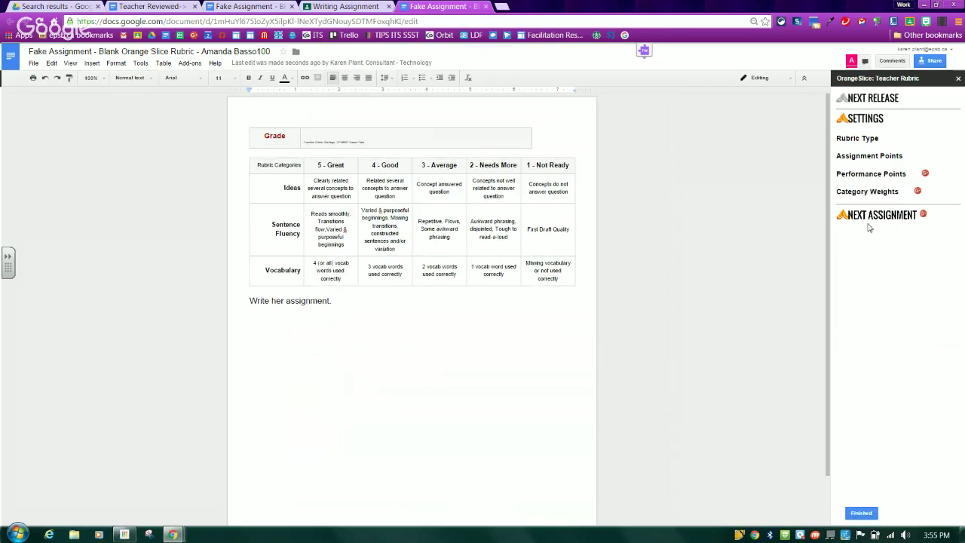
{"action": "left_click", "coordinate": [864, 513]}
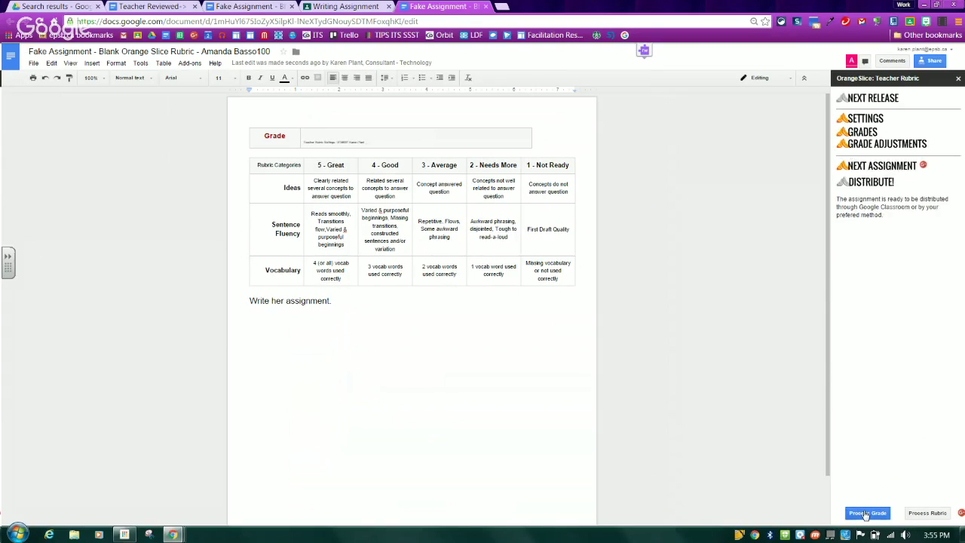
- Grade the student's work as 4 - Good for Ideas, 3 - Average for Sentence Fluency and 4 - Good for Vocabulary
{"action": "left_click", "coordinate": [846, 133]}
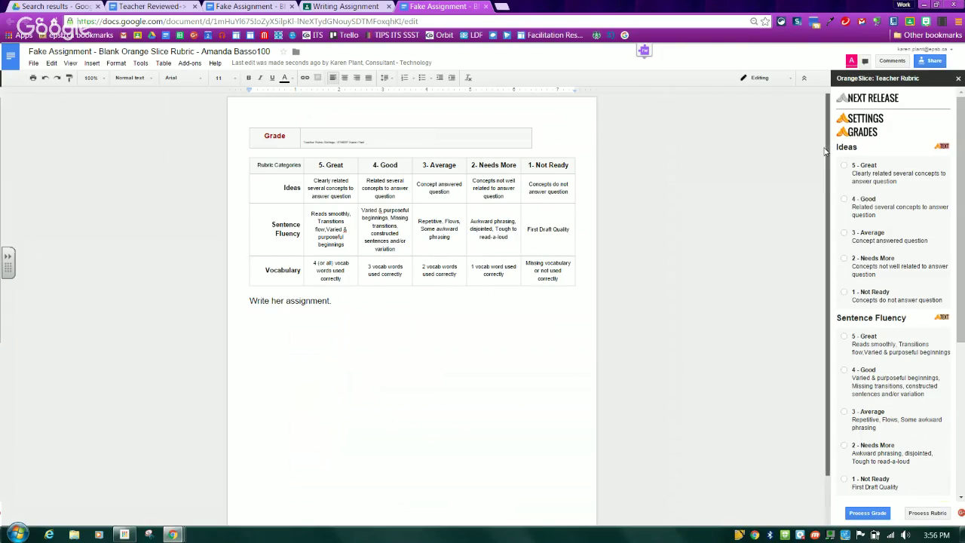
{"action": "scroll", "coordinate": [829, 219], "scroll_direction": "down", "scroll_amount": 1}
{"action": "scroll", "coordinate": [829, 219], "scroll_direction": "up", "scroll_amount": 1}
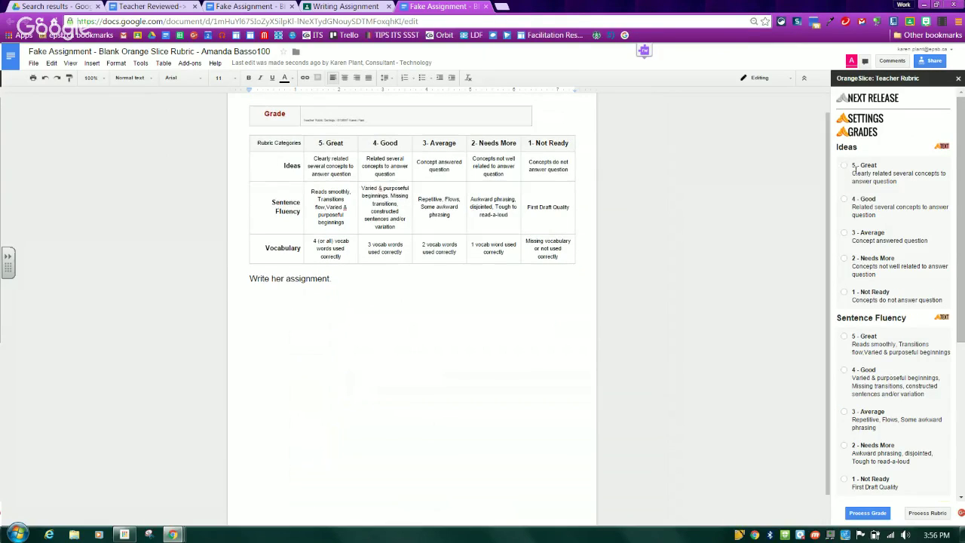
{"action": "left_click", "coordinate": [844, 199]}
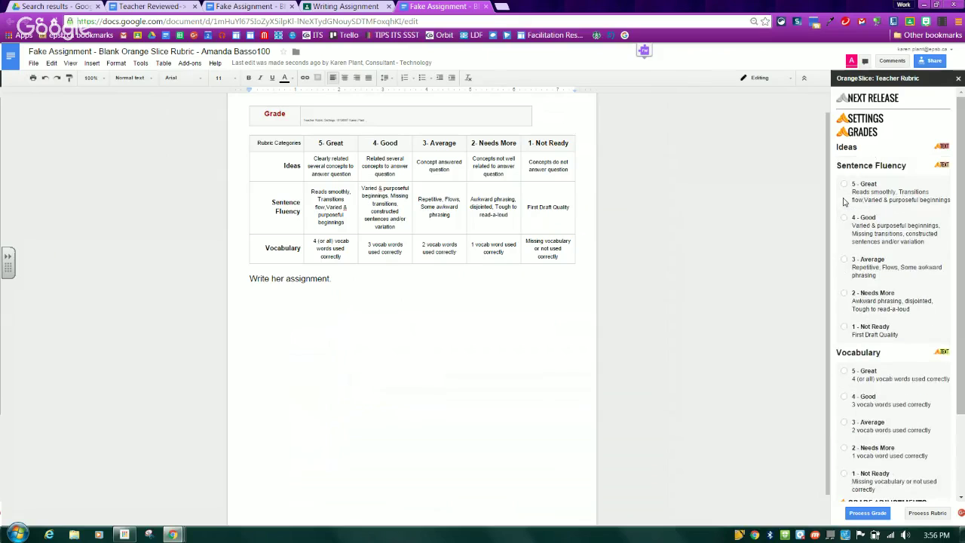
{"action": "left_click", "coordinate": [843, 261]}
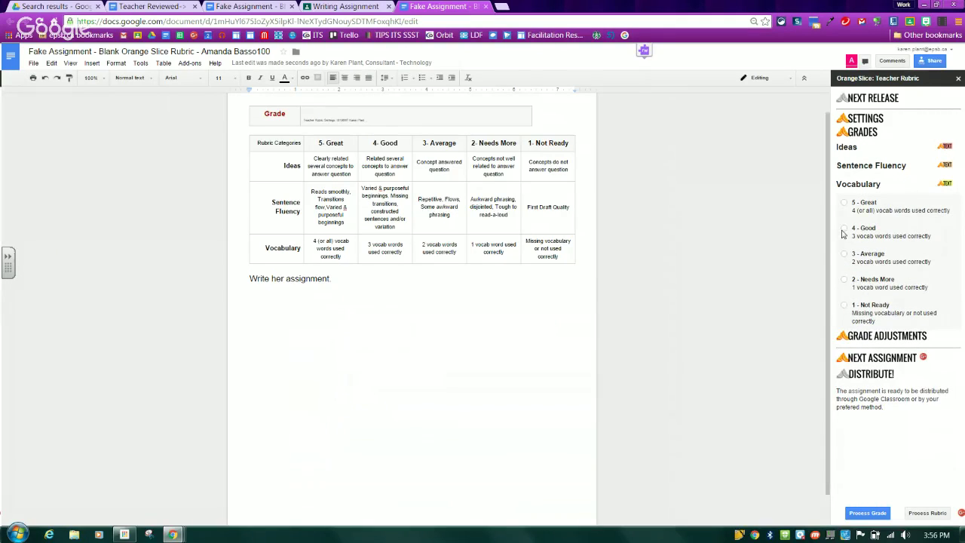
{"action": "left_click", "coordinate": [843, 230]}
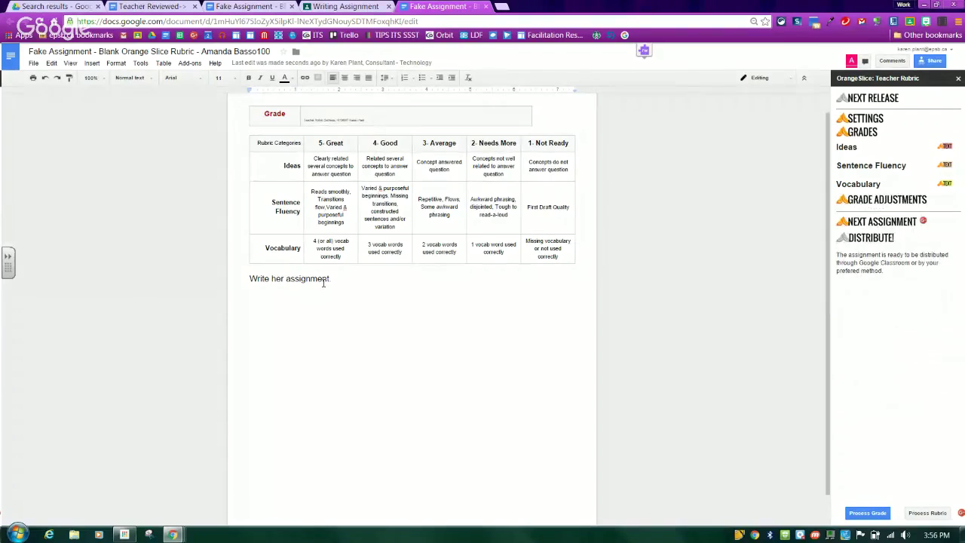
- Show the grade adjustment options without applying any, and process the student's grade into the document
{"action": "left_click_drag", "start_coordinate": [334, 279], "coordinate": [292, 278]}
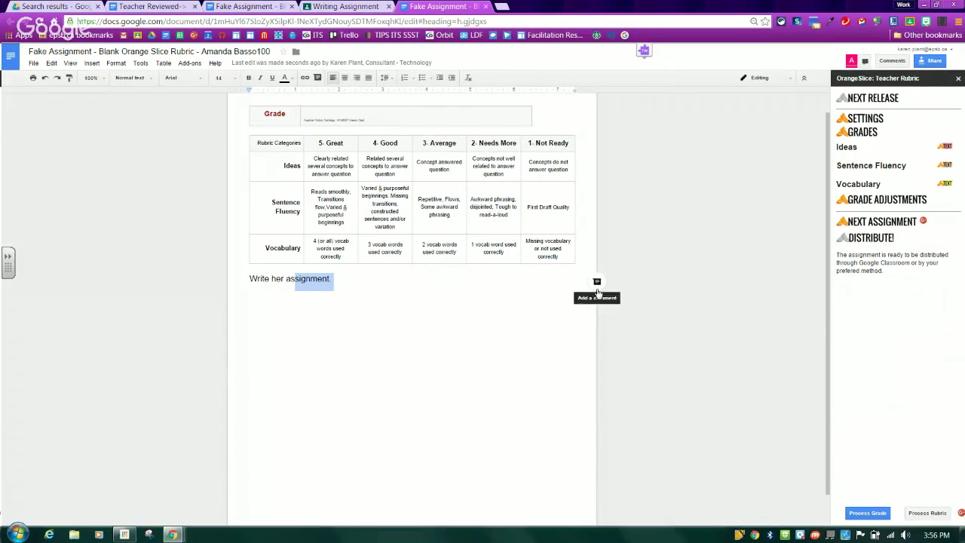
{"action": "left_click", "coordinate": [945, 171]}
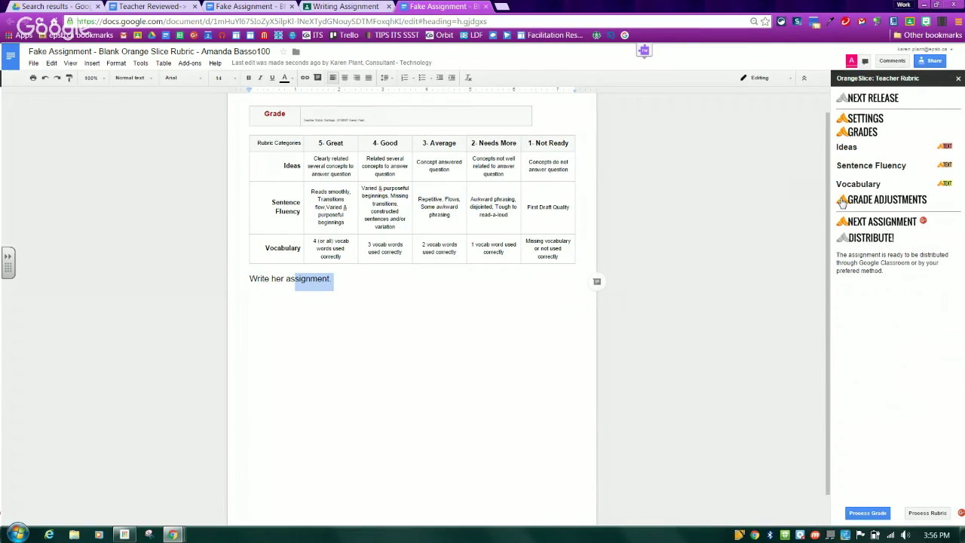
{"action": "left_click", "coordinate": [842, 201]}
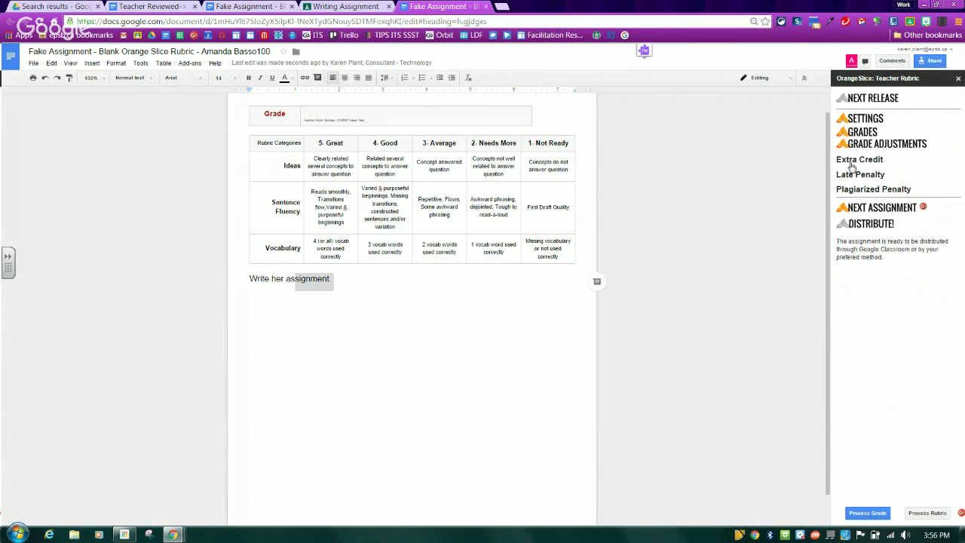
{"action": "left_click", "coordinate": [874, 516]}
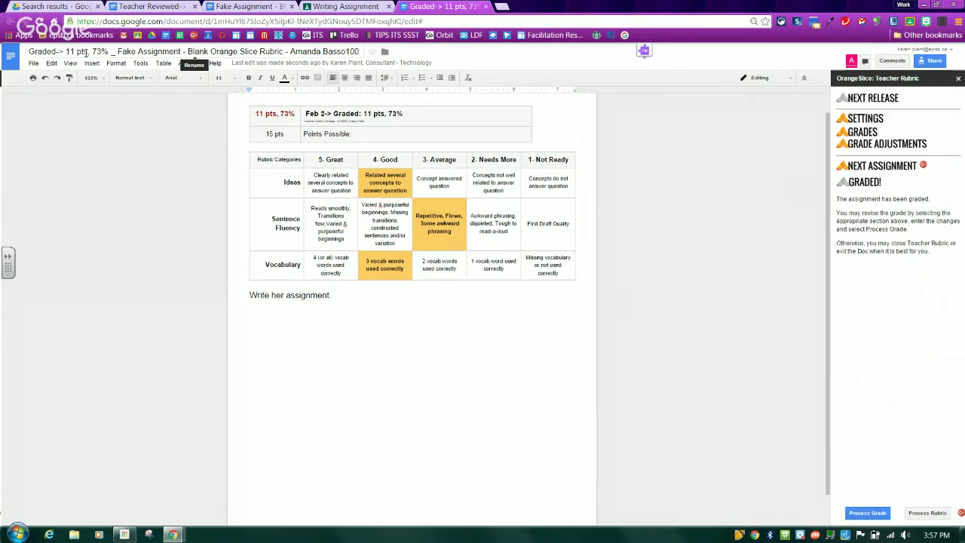
- Close the graded document, reload the Classroom submissions page and enter 11 as the submitting student's grade
{"action": "left_click", "coordinate": [487, 8]}
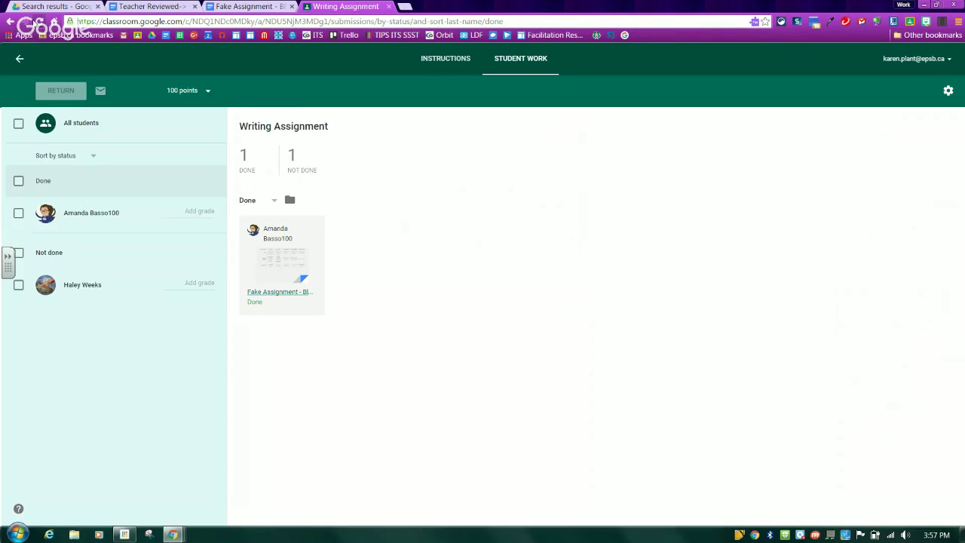
{"action": "left_click", "coordinate": [37, 21]}
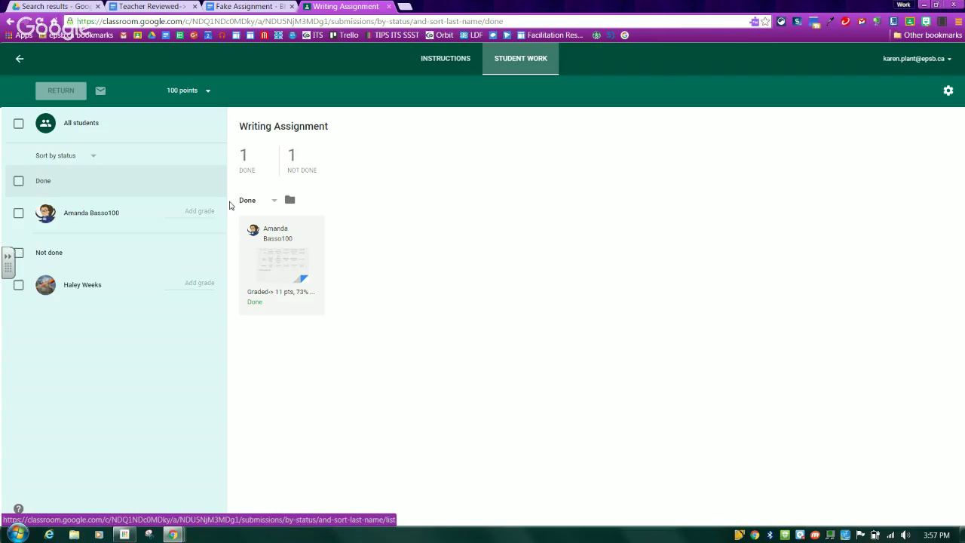
{"action": "left_click", "coordinate": [202, 214]}
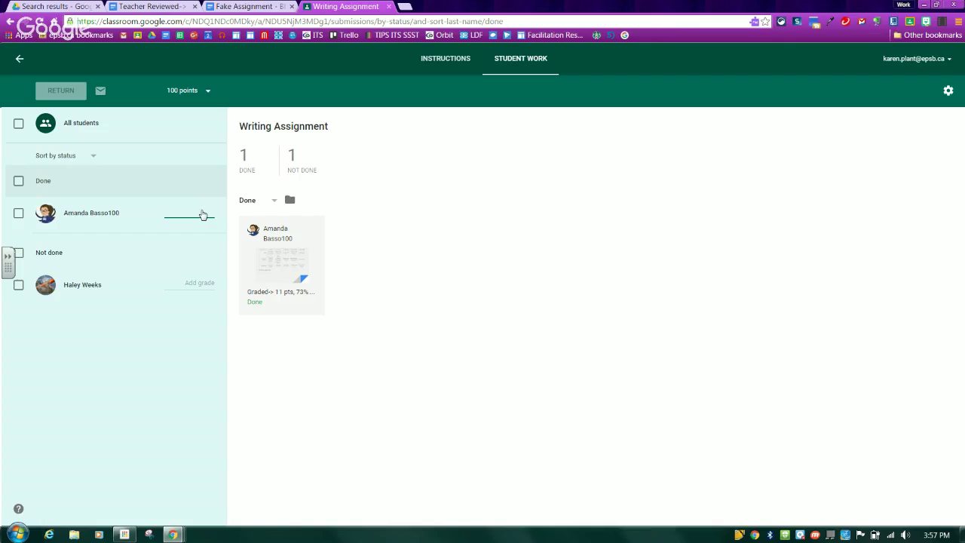
{"action": "type", "text": "11"}
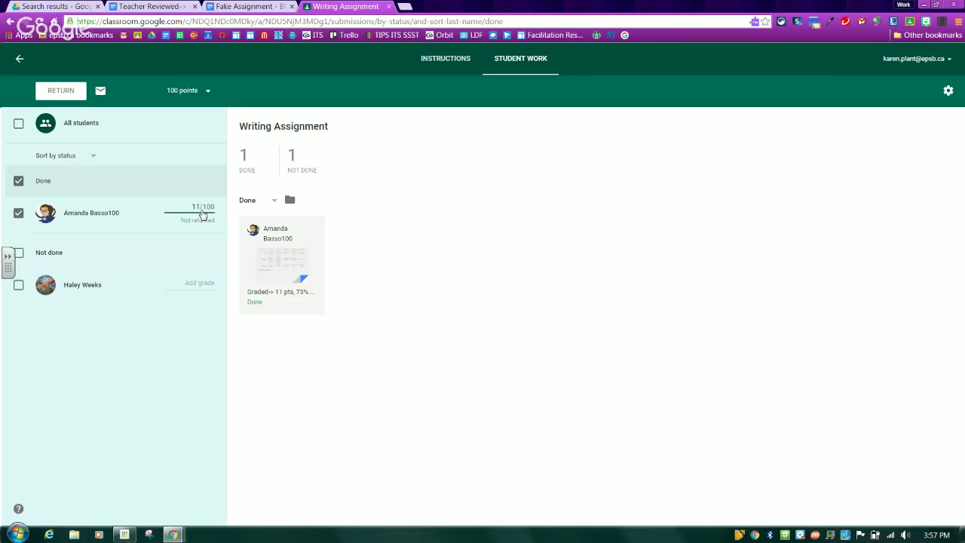
- Change the assignment's total point value to 15 and confirm the update
{"action": "left_click", "coordinate": [207, 91]}
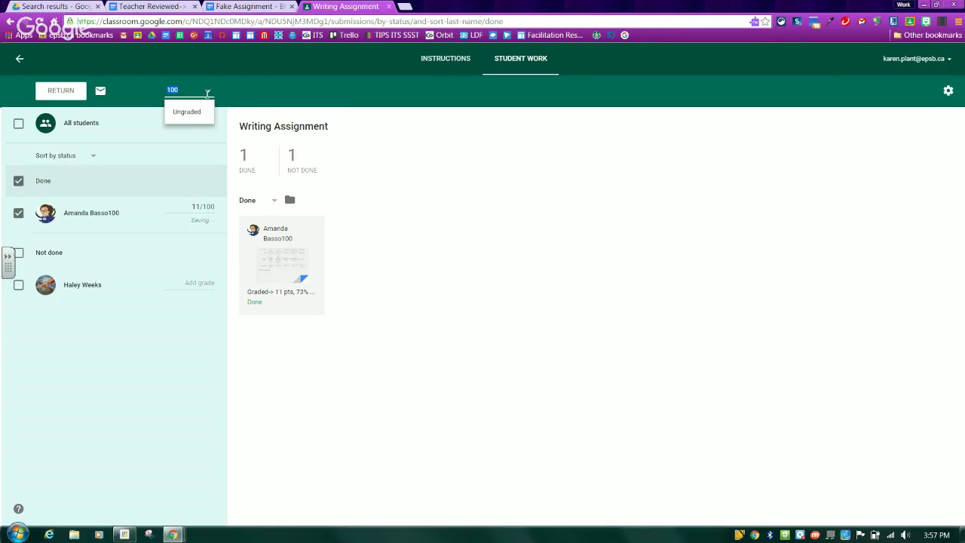
{"action": "type", "text": "15"}
{"action": "key", "text": "BackSpace"}
{"action": "key", "text": "BackSpace"}
{"action": "type", "text": "5"}
{"action": "key", "text": "Return"}
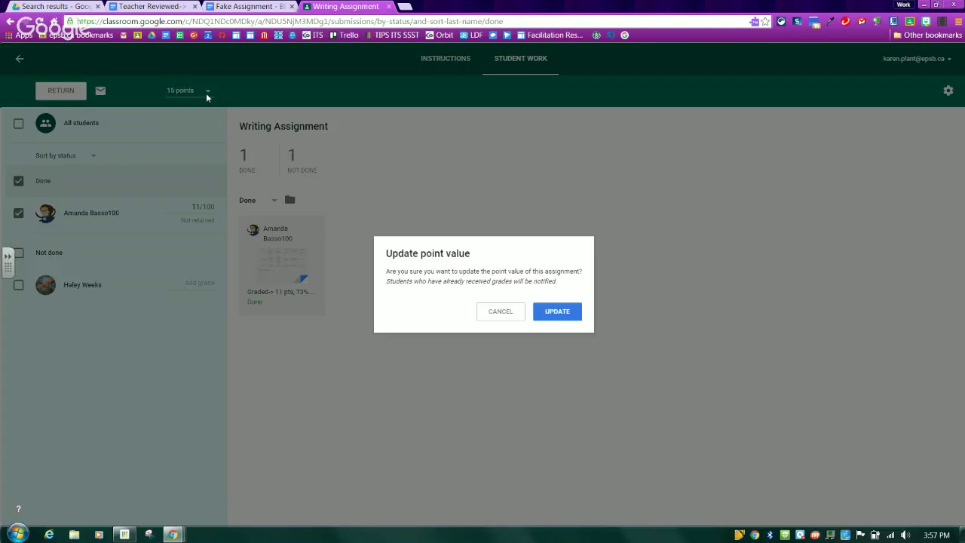
{"action": "left_click", "coordinate": [562, 311]}
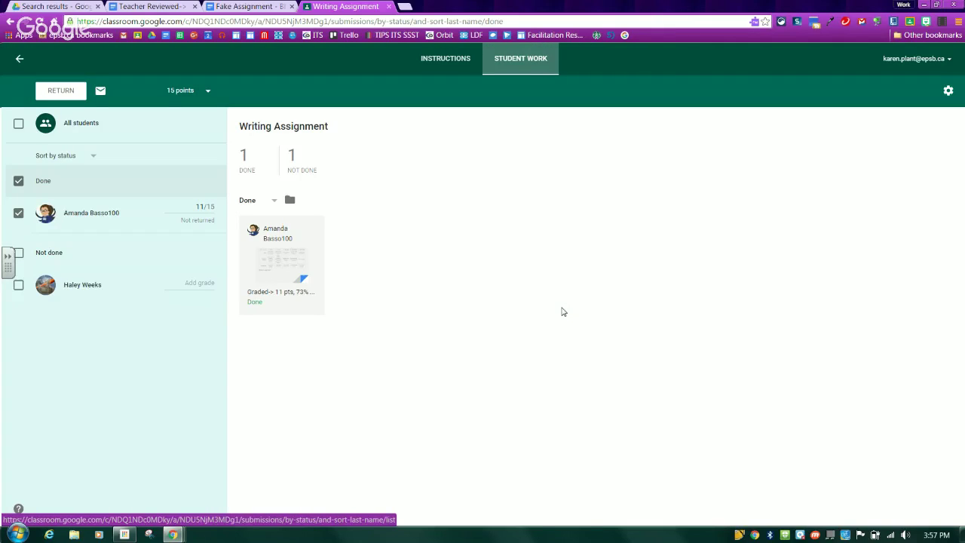
- Switch to the student's Classroom window and unsubmit the student's work for Writing Assignment
{"action": "left_click", "coordinate": [248, 7]}
{"action": "left_click", "coordinate": [343, 6]}
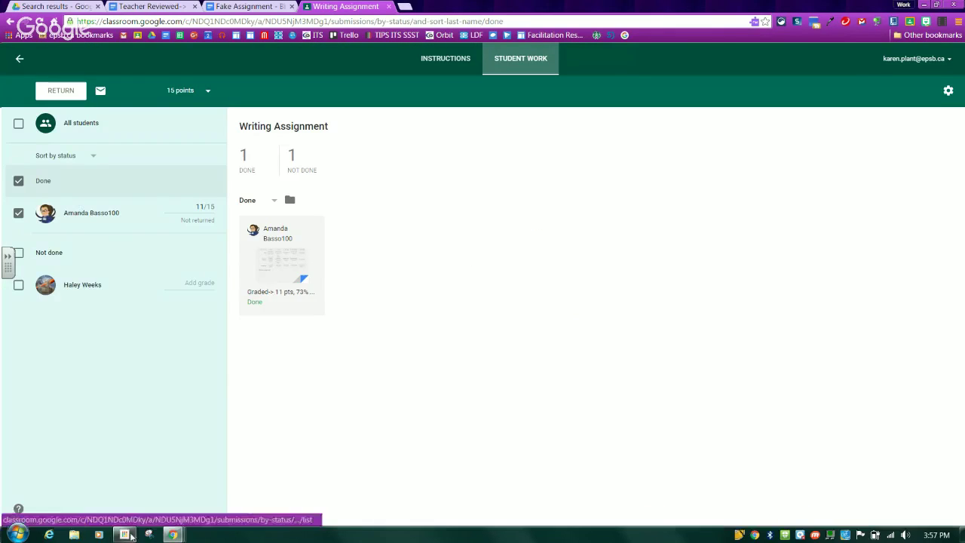
{"action": "mouse_move", "coordinate": [168, 536]}
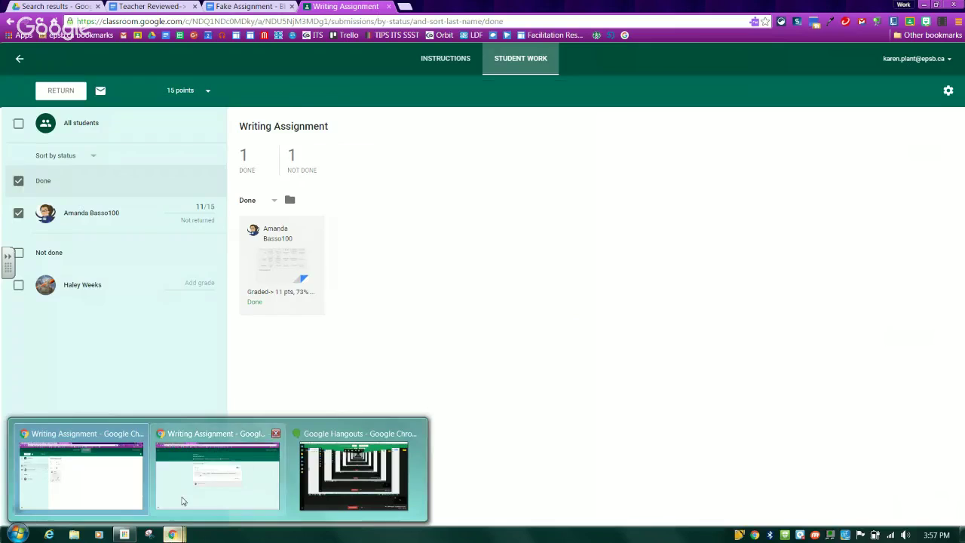
{"action": "left_click", "coordinate": [182, 501]}
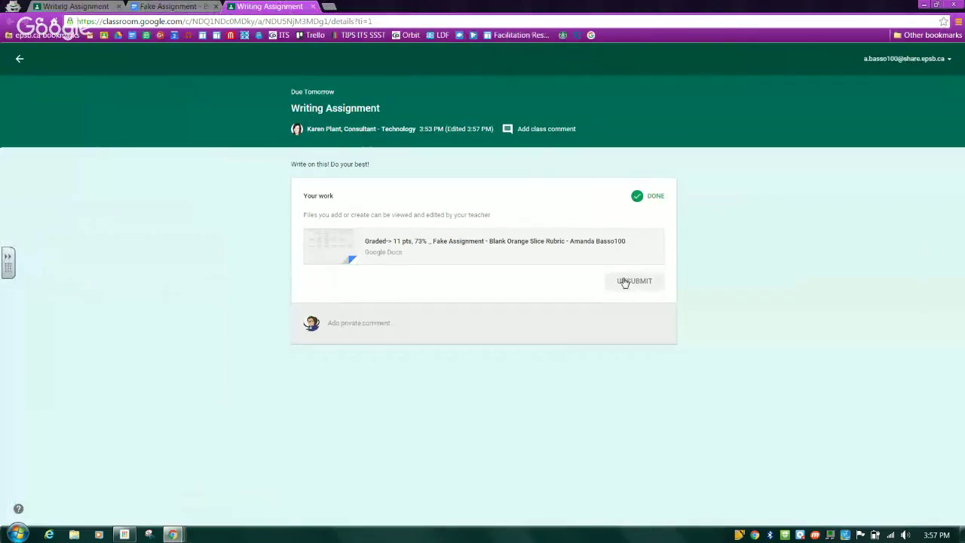
{"action": "left_click", "coordinate": [623, 280]}
{"action": "left_click", "coordinate": [578, 312]}
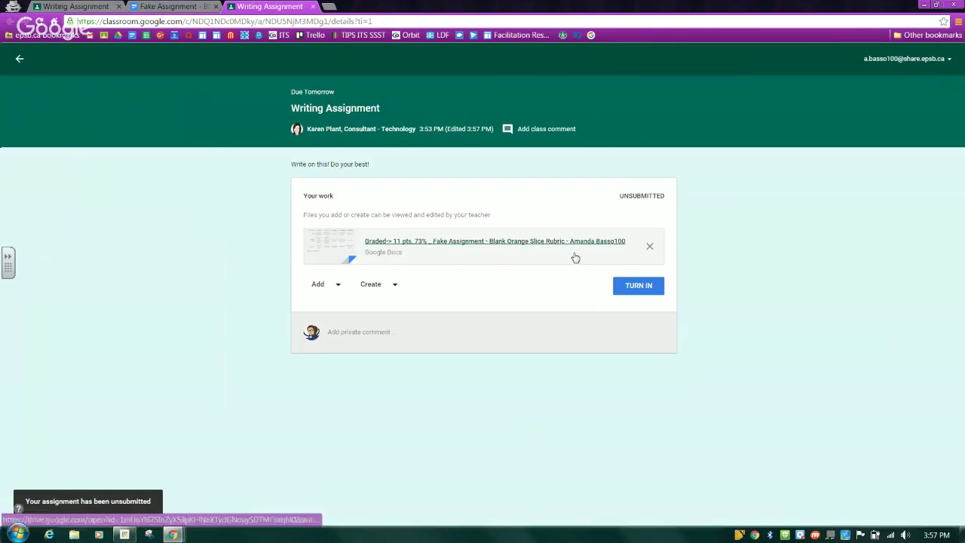
- Add the line "Change work." below the existing text in the graded document and turn it in again for Writing Assignment
{"action": "left_click", "coordinate": [574, 257]}
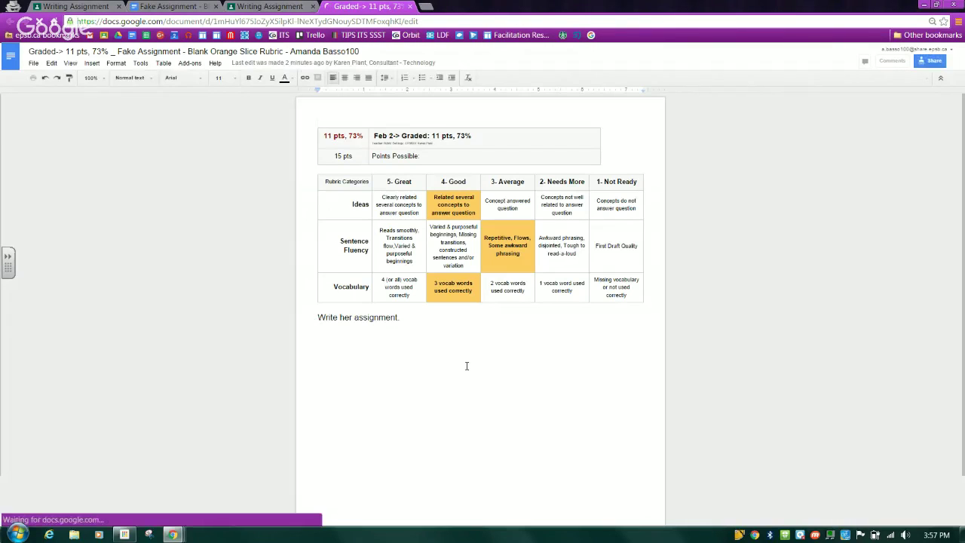
{"action": "left_click", "coordinate": [437, 320]}
{"action": "key", "text": "Return"}
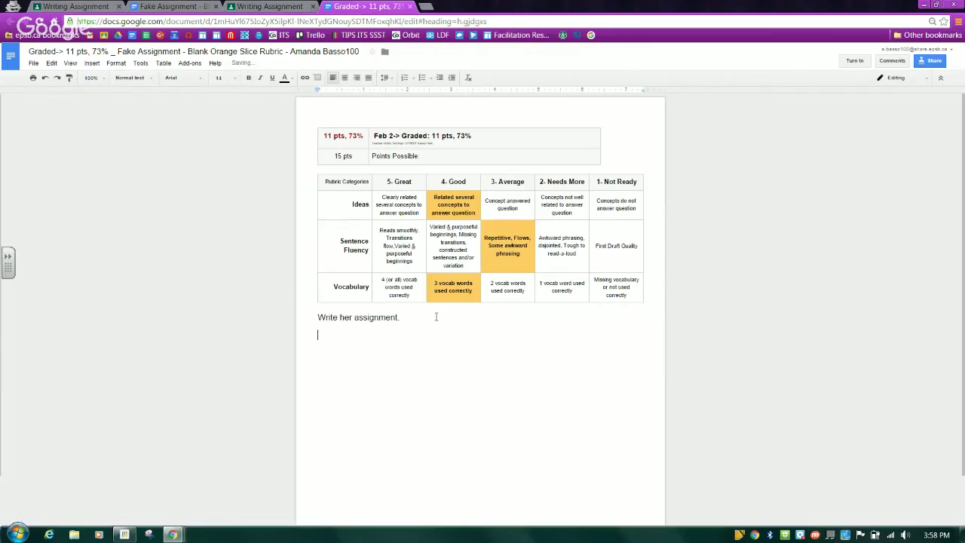
{"action": "type", "text": "Change work."}
{"action": "left_click", "coordinate": [859, 60]}
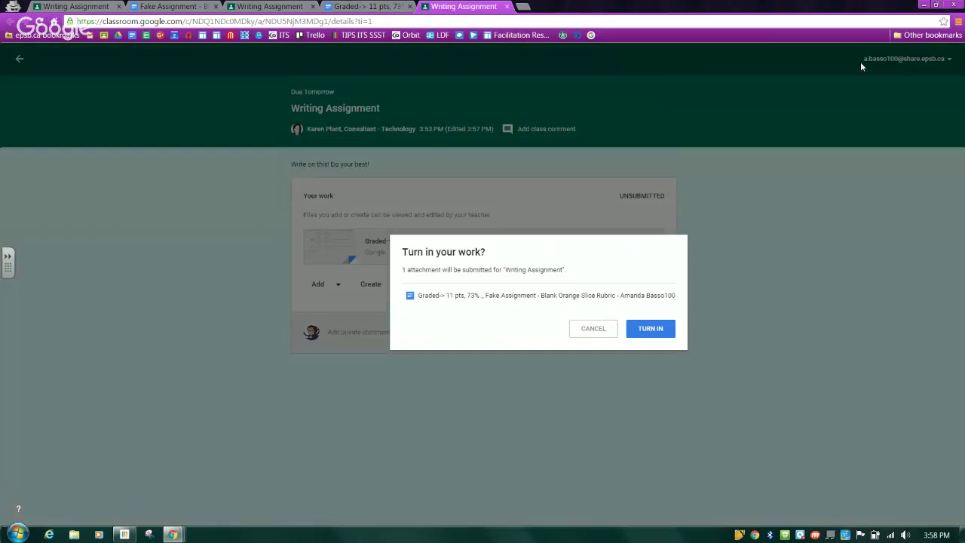
{"action": "left_click", "coordinate": [646, 329]}
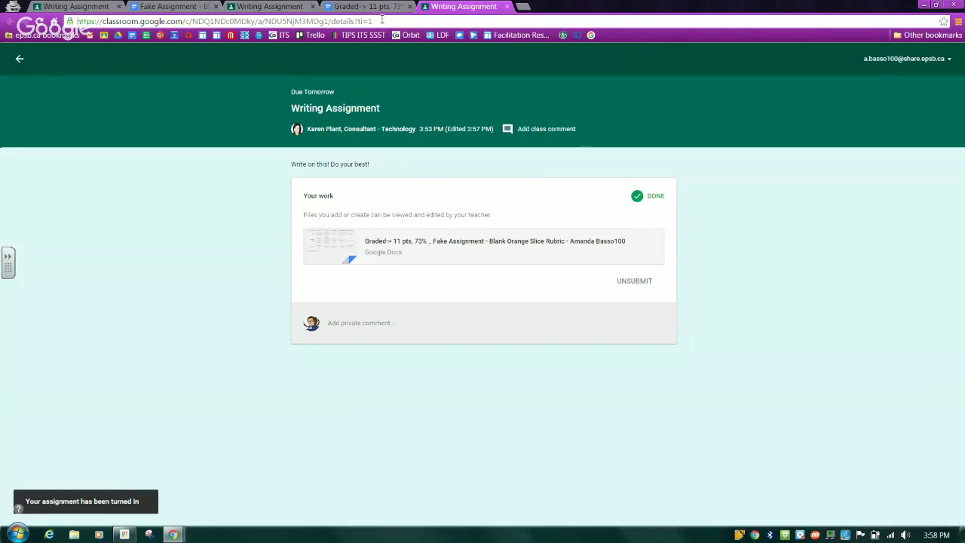
- Return to the student's graded document, try to run OrangeSlice: Teacher Rubric's Score Rubric - Early Release, and reload the document
{"action": "left_click", "coordinate": [369, 7]}
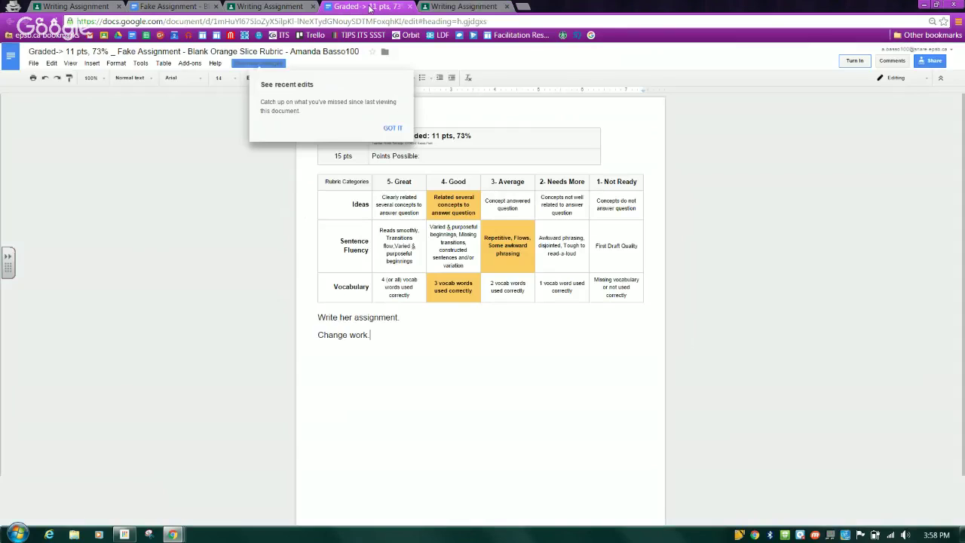
{"action": "left_click", "coordinate": [394, 129]}
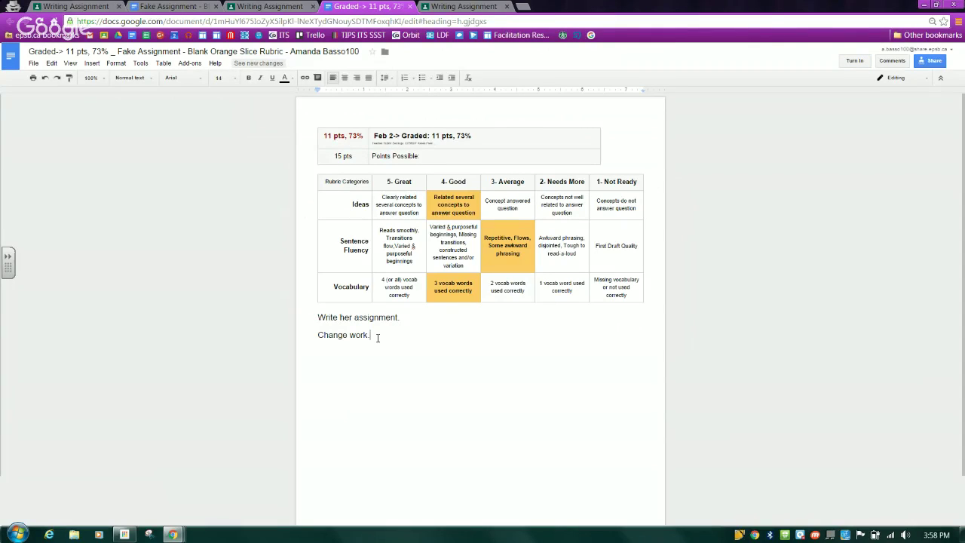
{"action": "left_click", "coordinate": [189, 64]}
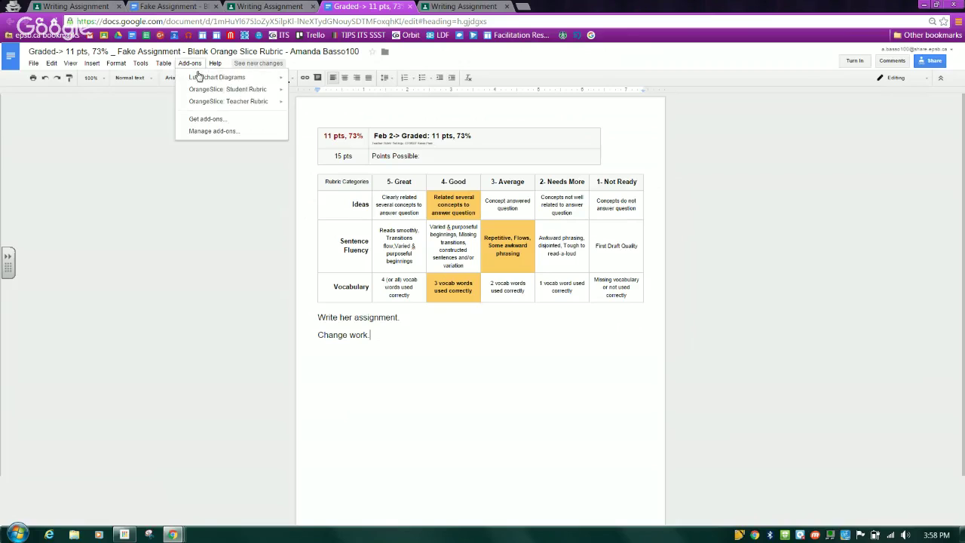
{"action": "mouse_move", "coordinate": [195, 100]}
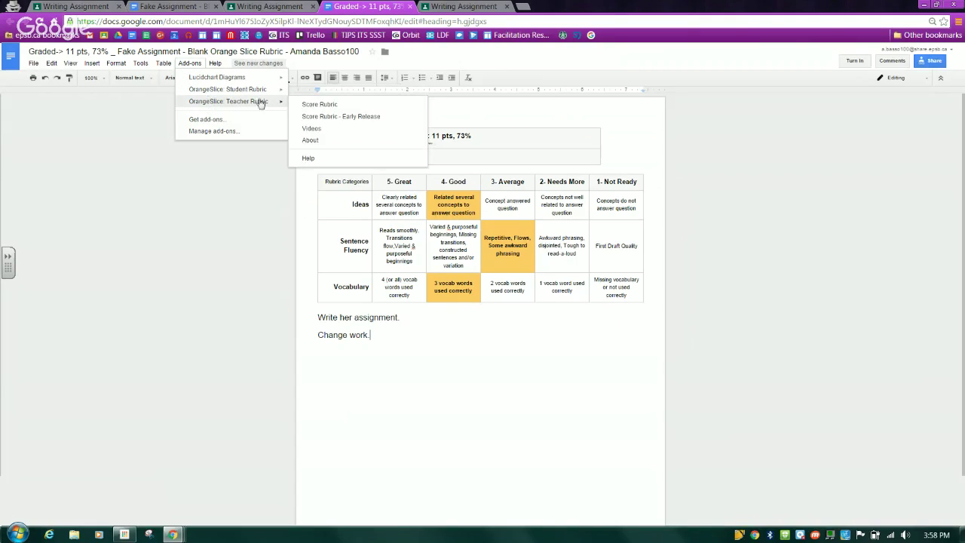
{"action": "left_click", "coordinate": [342, 116]}
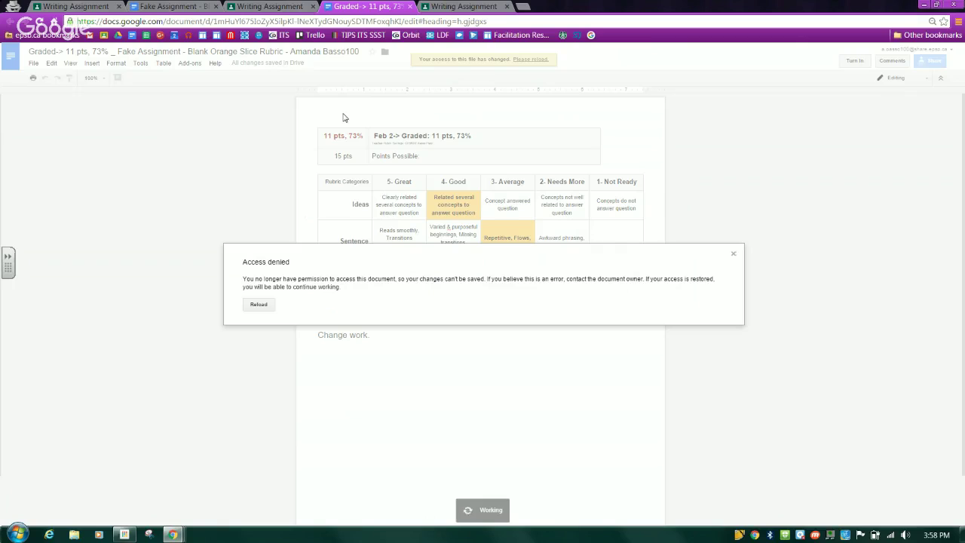
{"action": "left_click", "coordinate": [259, 304]}
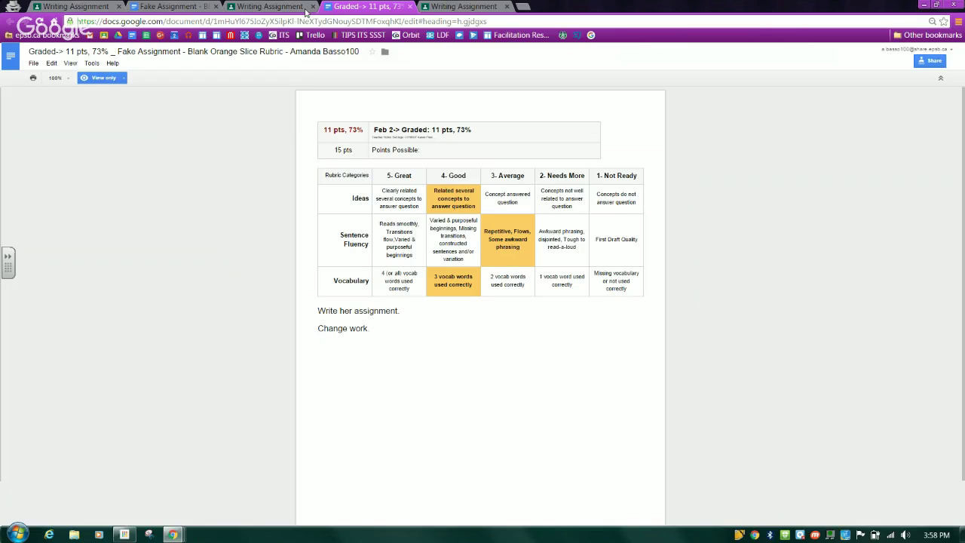
- Switch to the teacher's browser window and show the available add-ons in the Fake Assignment - Blank Orange Slice Rubric document
{"action": "mouse_move", "coordinate": [173, 534]}
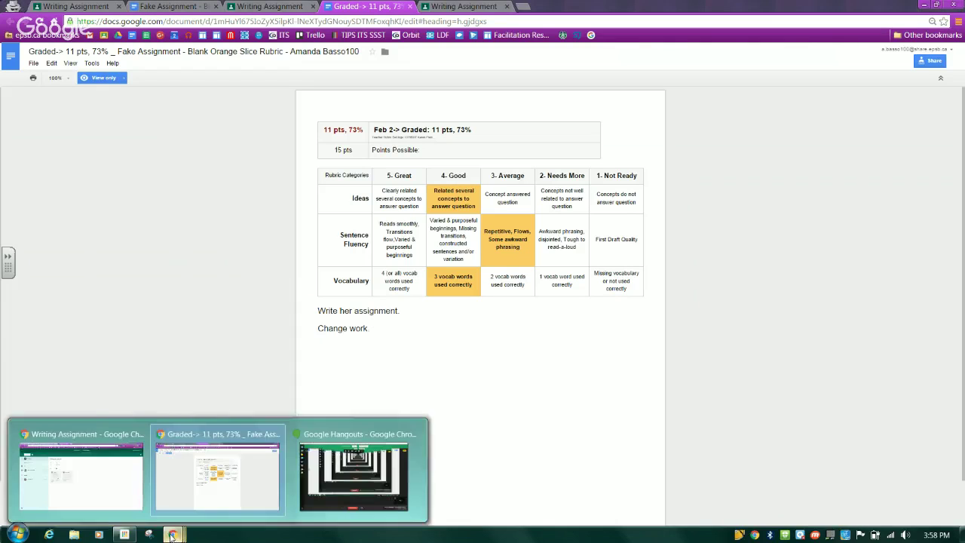
{"action": "left_click", "coordinate": [91, 474]}
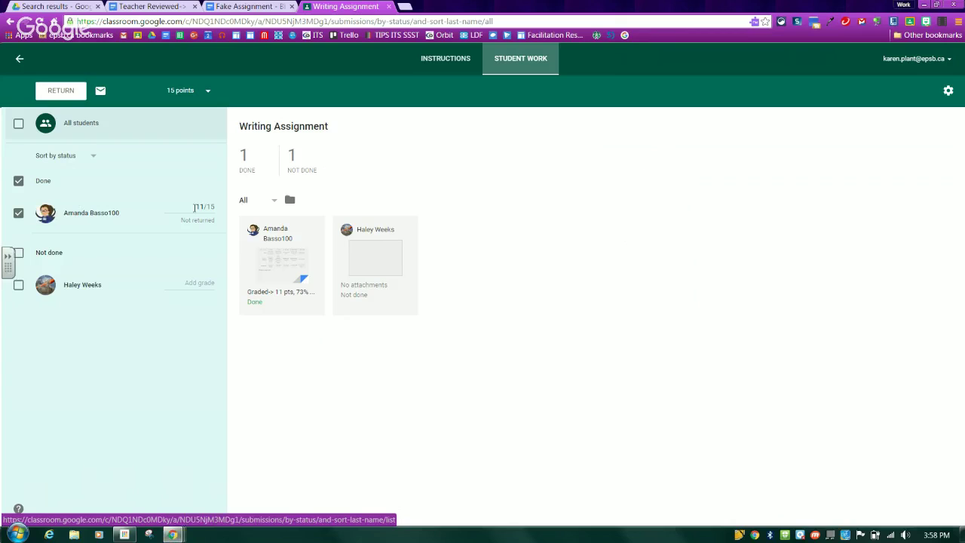
{"action": "left_click", "coordinate": [239, 7]}
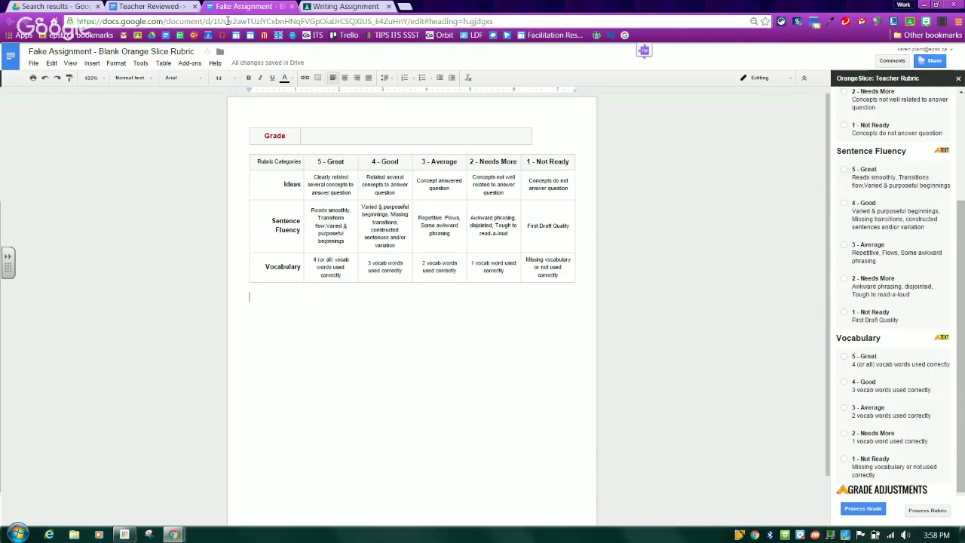
{"action": "left_click", "coordinate": [190, 64]}
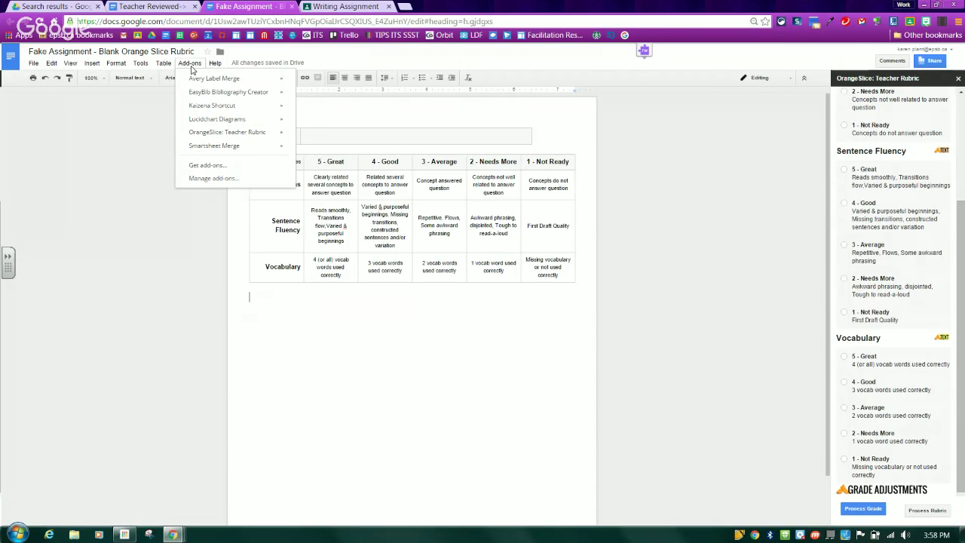